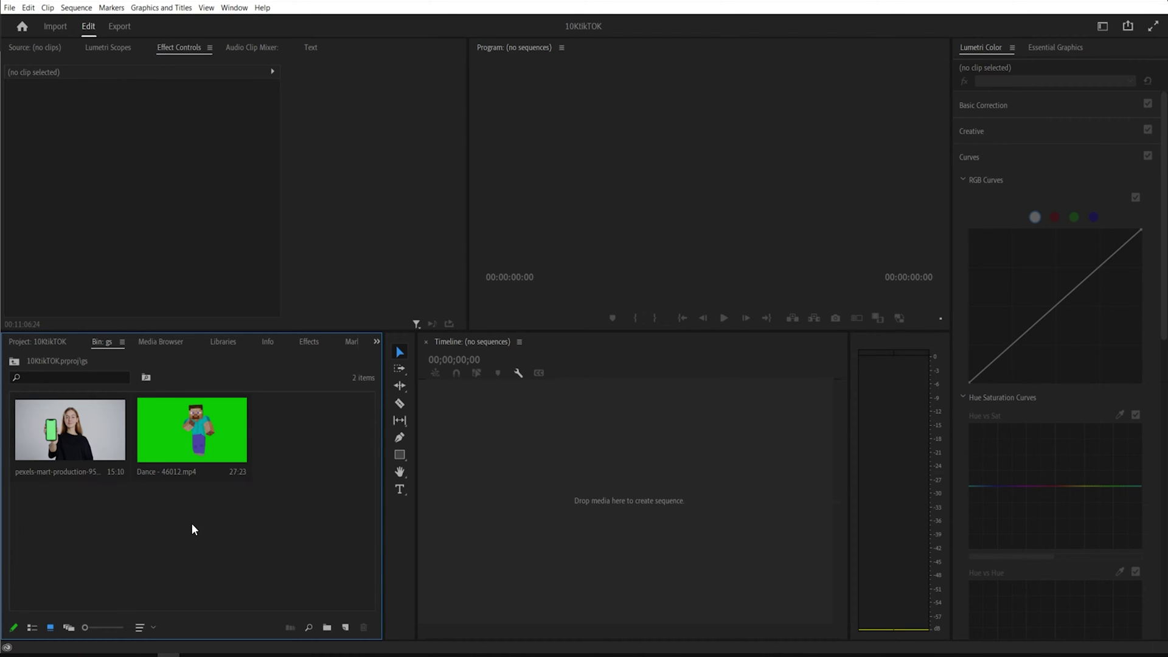
Step: Create a new sequence from the green-screen Dance clip
double_click(182, 429)
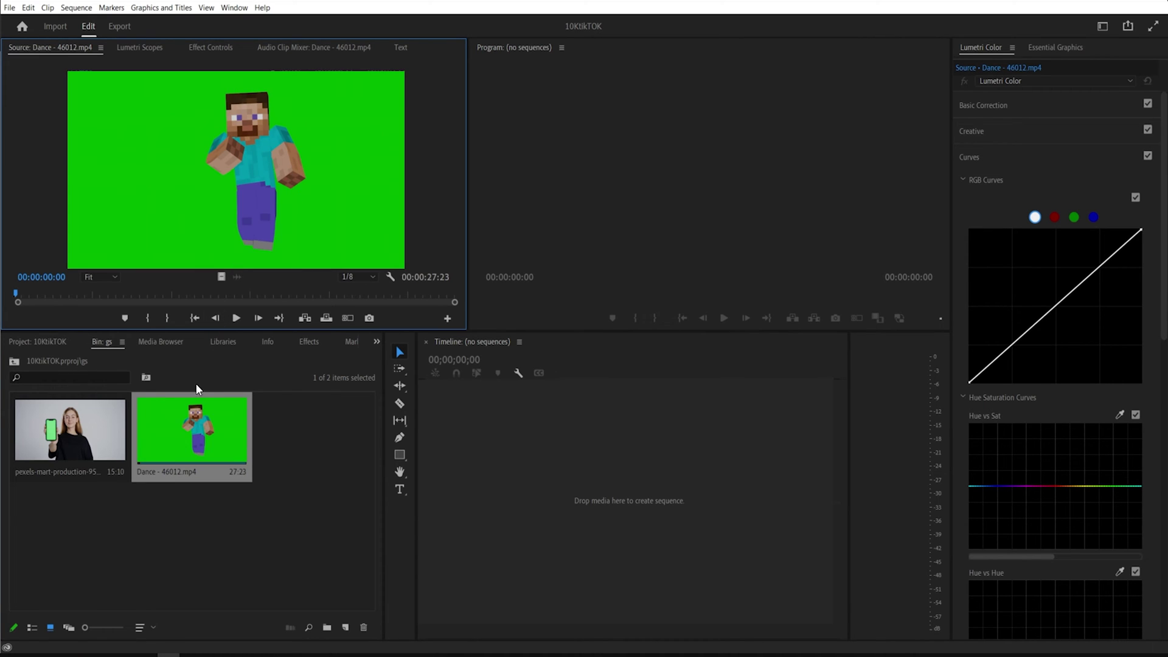
left_click_drag(195, 420, 586, 483)
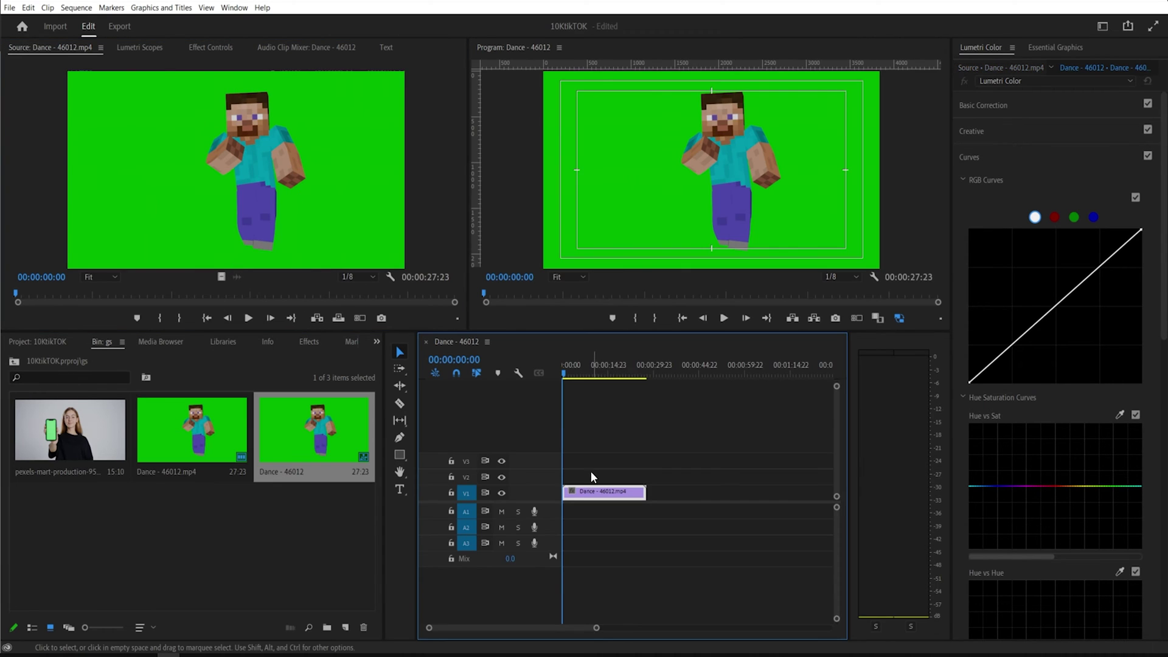
left_click(592, 471)
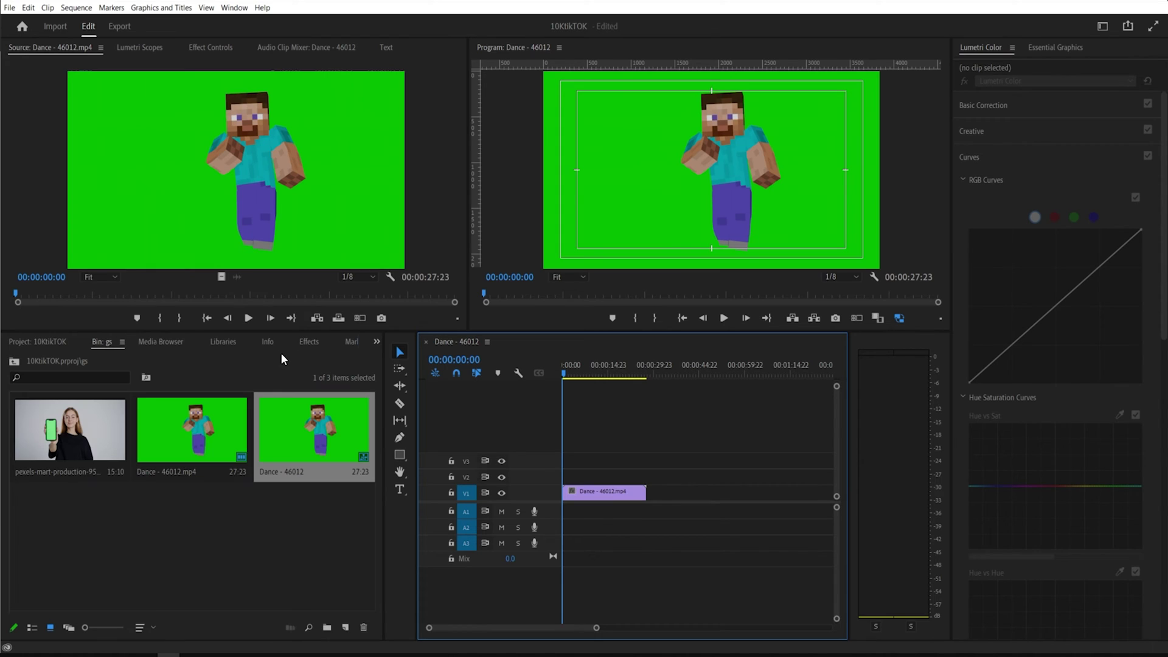
Step: Apply the Color Key effect to the Dance clip and show its effect settings
left_click(309, 343)
left_click(91, 356)
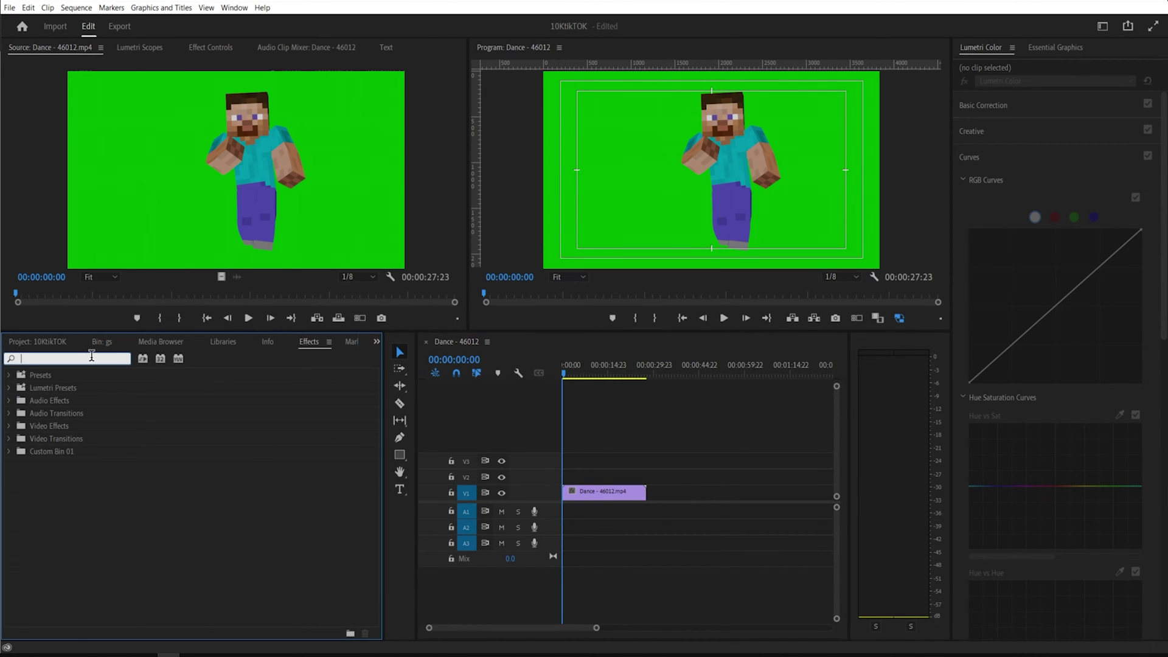
type("color key")
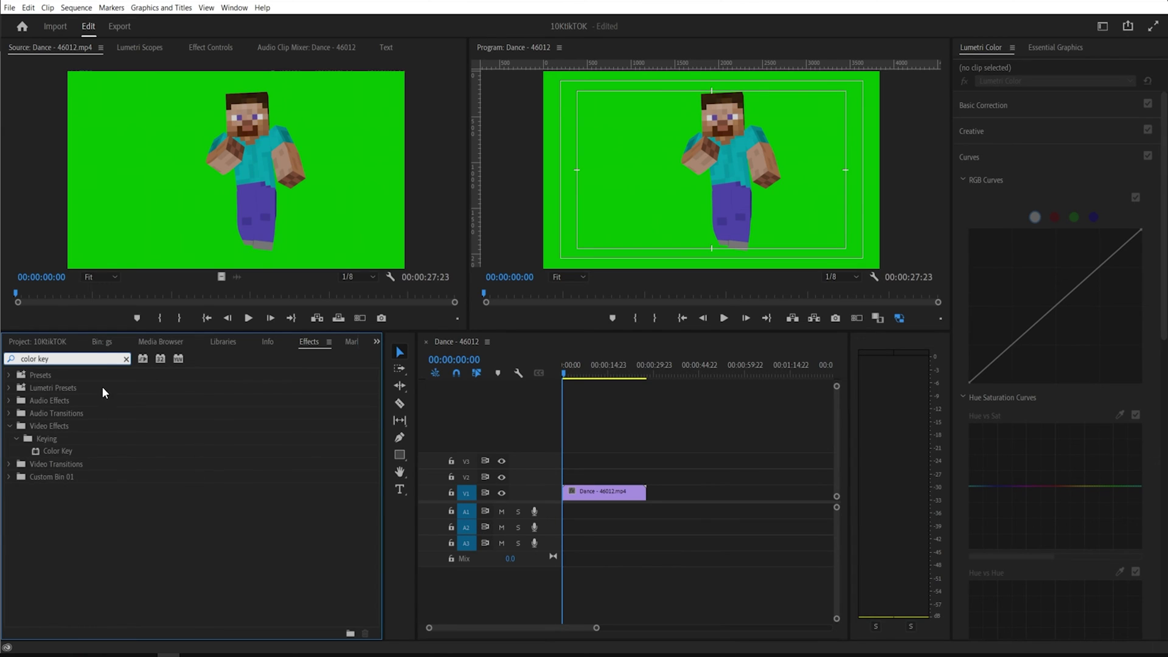
left_click_drag(67, 450, 610, 496)
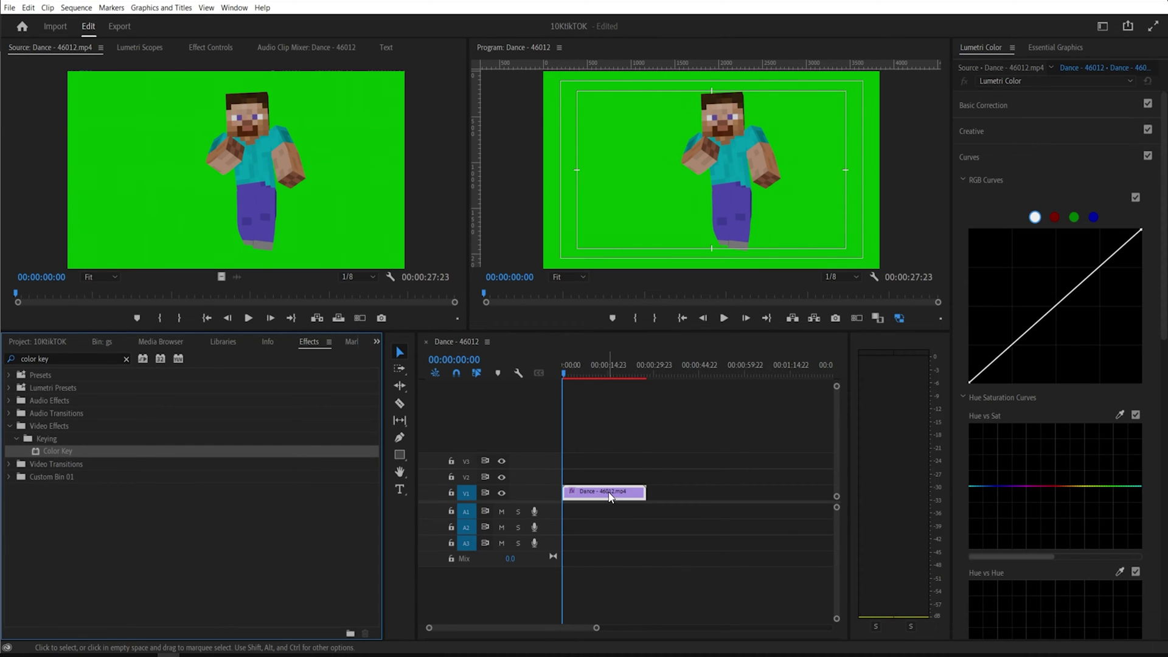
left_click(612, 496)
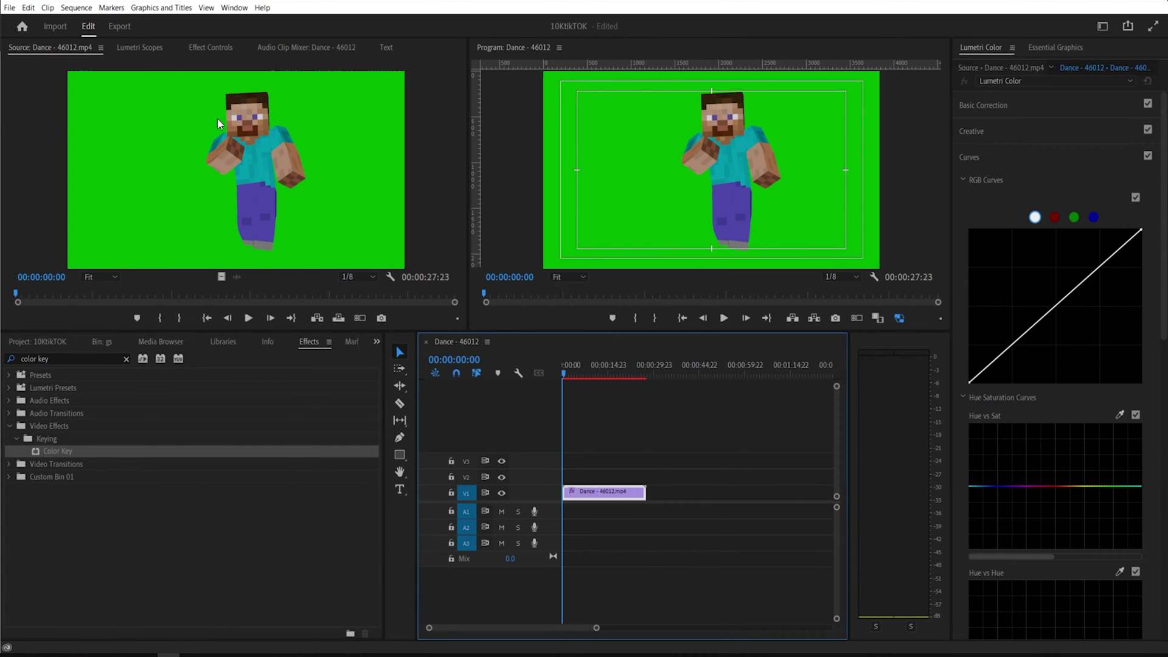
left_click(211, 47)
Step: Sample the bright green backdrop (00AE00) as the Color Key's key colour
scroll(461, 194, "down", 3)
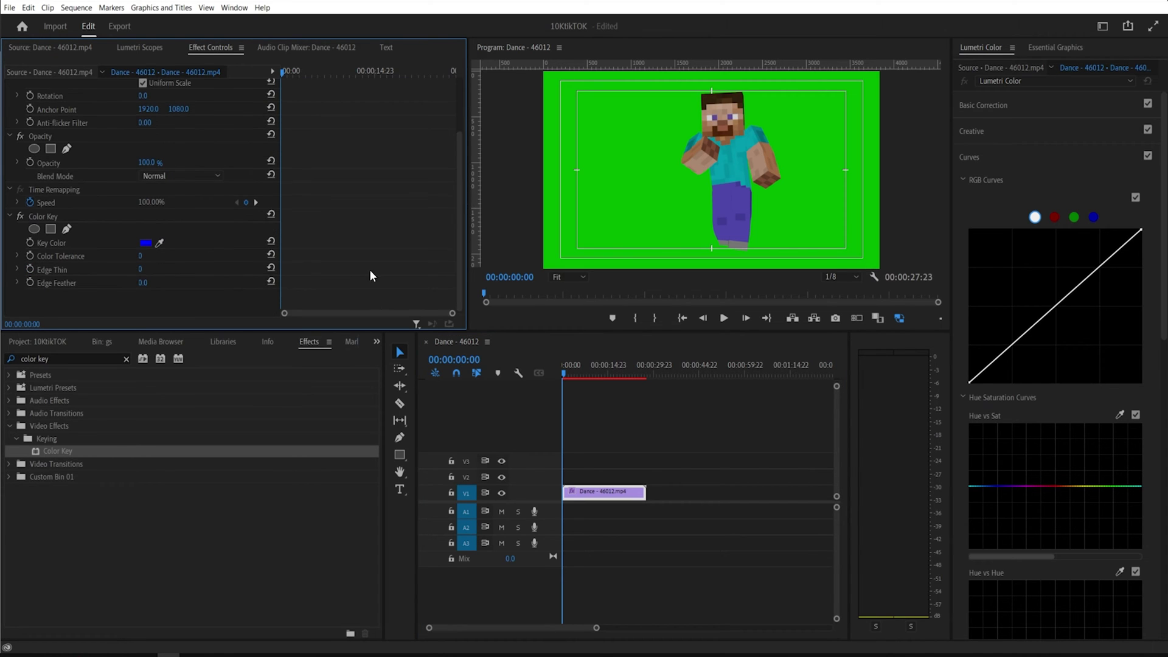
left_click(160, 241)
left_click_drag(660, 175, 662, 177)
left_click(148, 243)
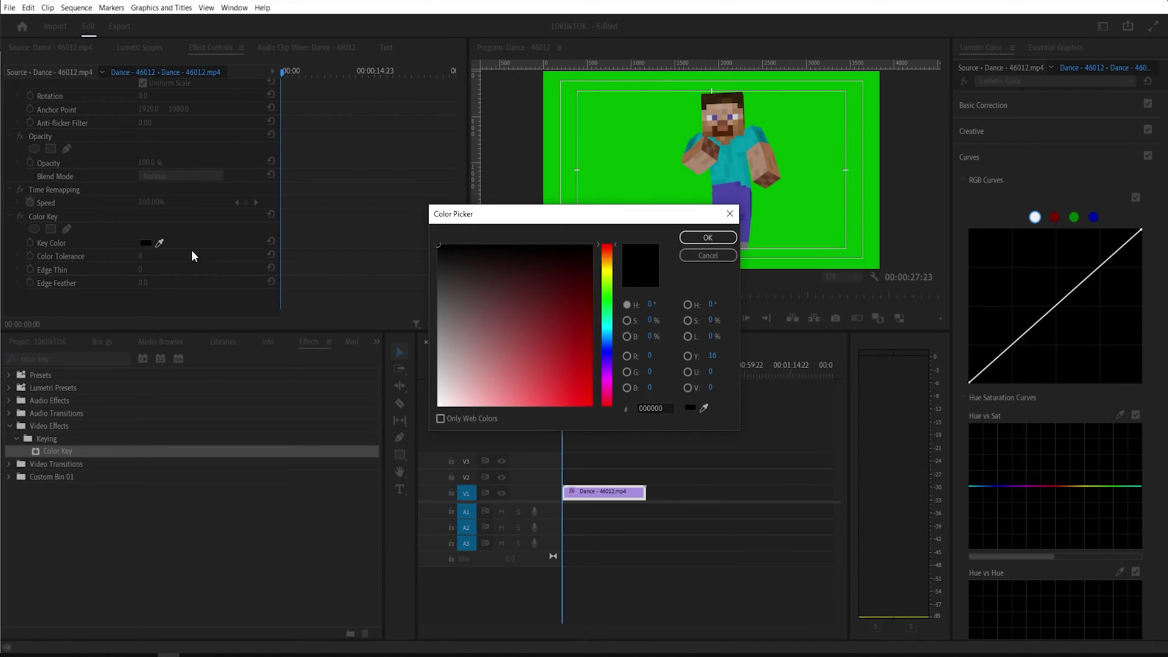
left_click_drag(663, 218, 453, 172)
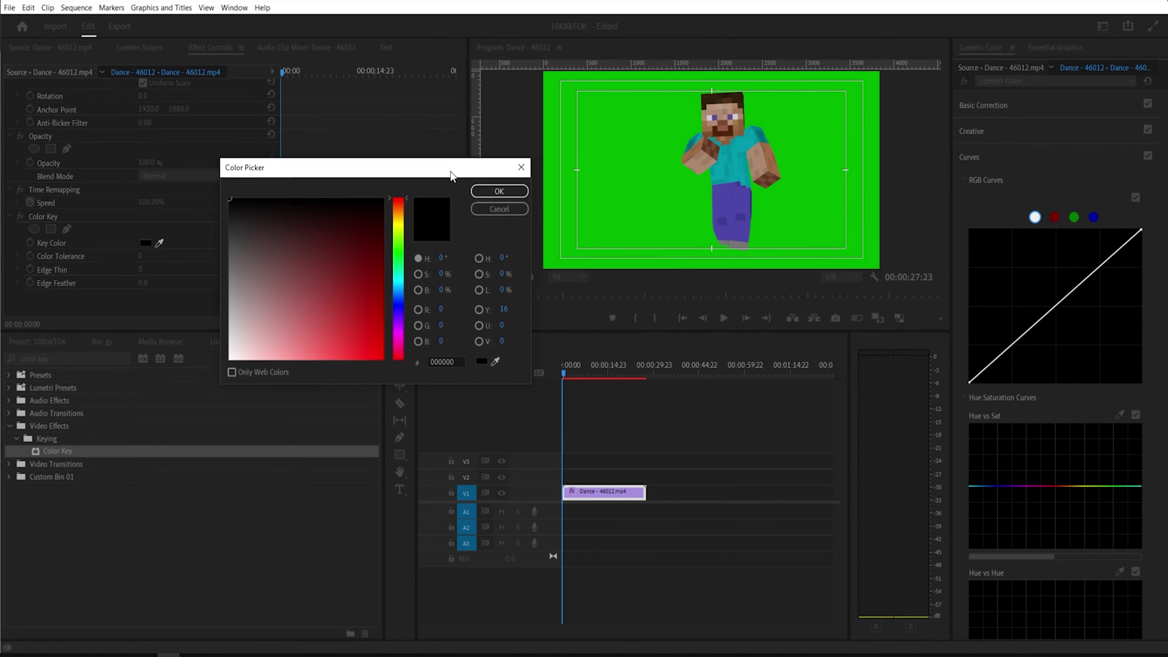
left_click(495, 360)
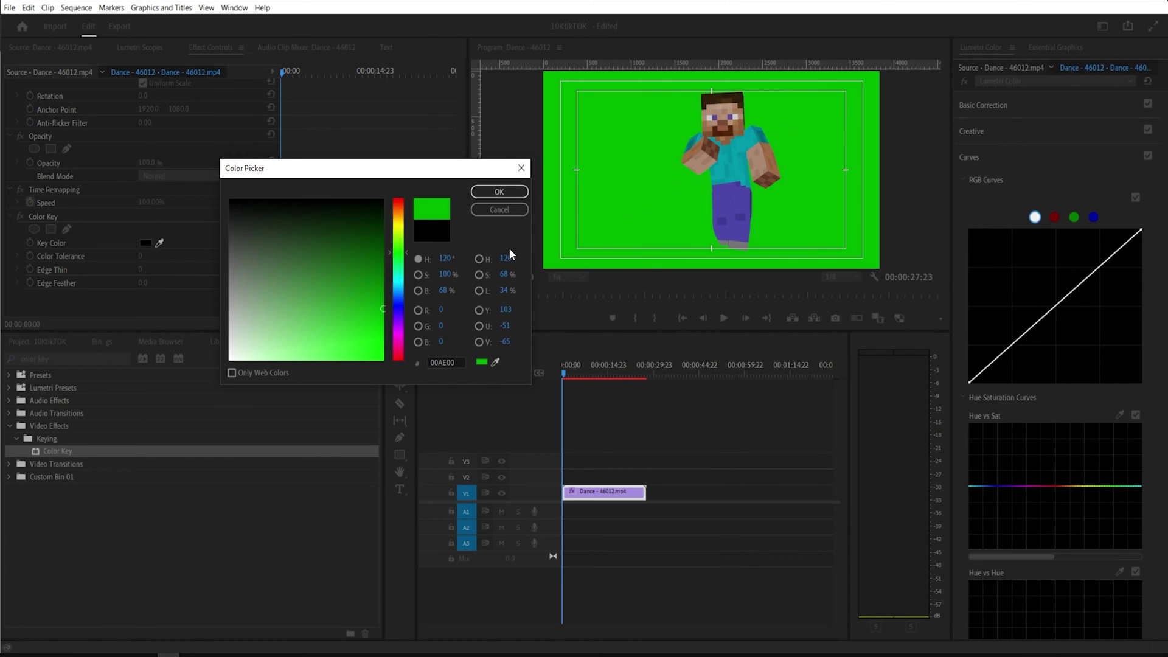
left_click(506, 193)
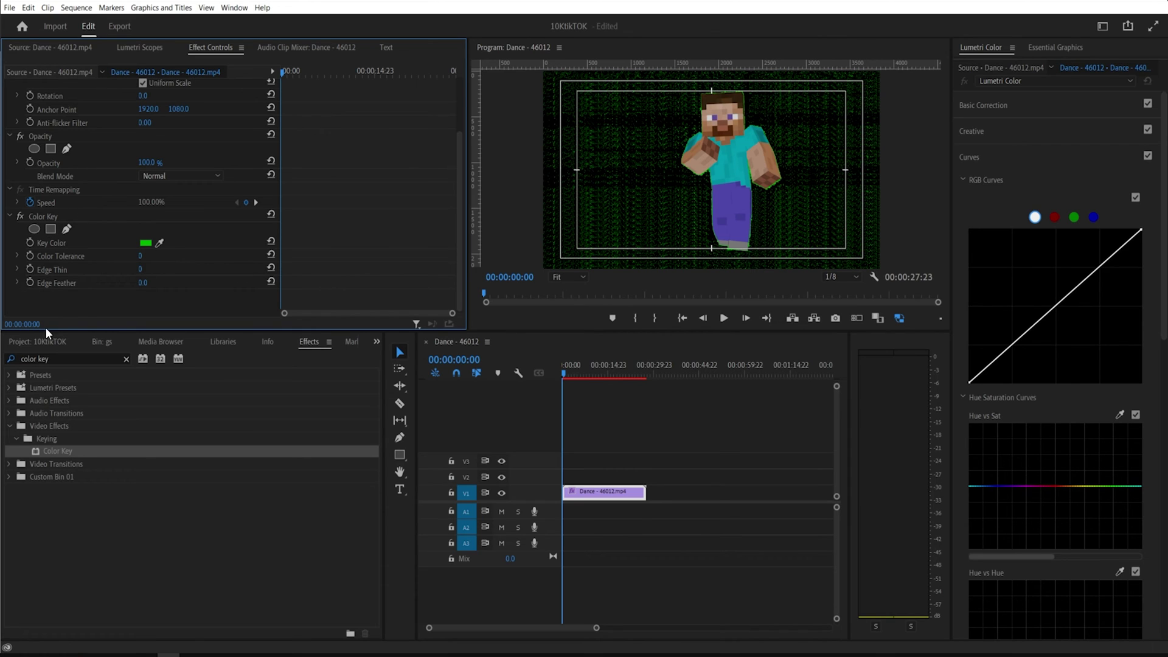
Step: Raise Color Tolerance to 122 and Edge Feather to 4.3, then scrub to check the key
mouse_move(139, 256)
left_mouse_down()
mouse_move(180, 256)
mouse_move(149, 255)
left_mouse_up()
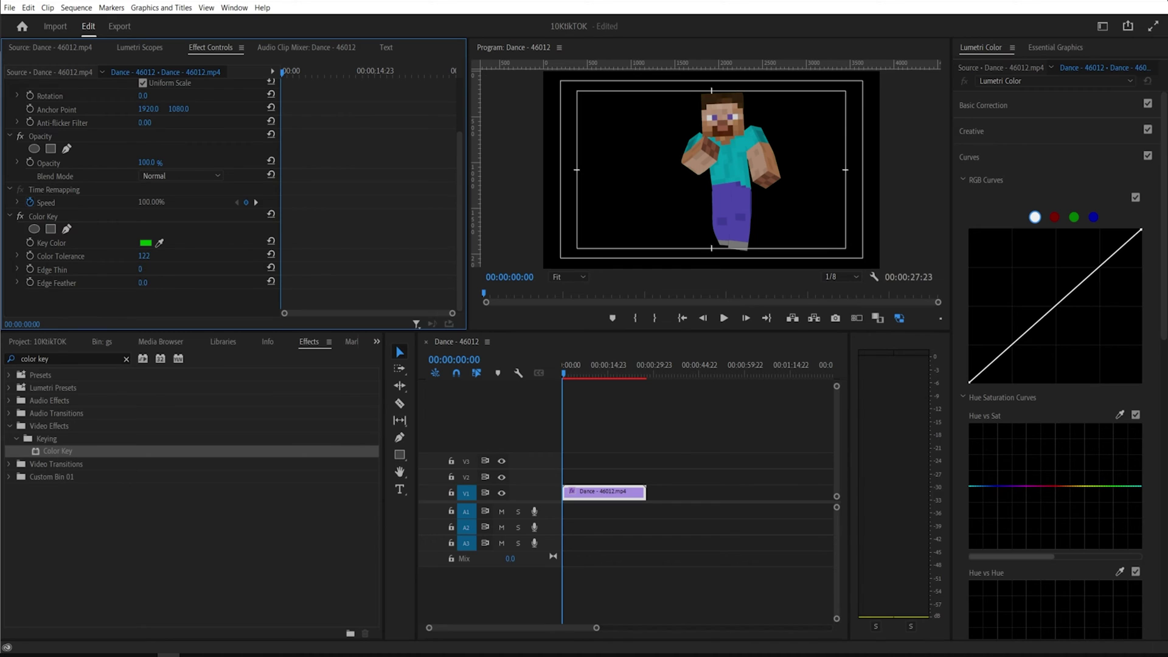
left_click_drag(144, 283, 159, 283)
left_click(593, 374)
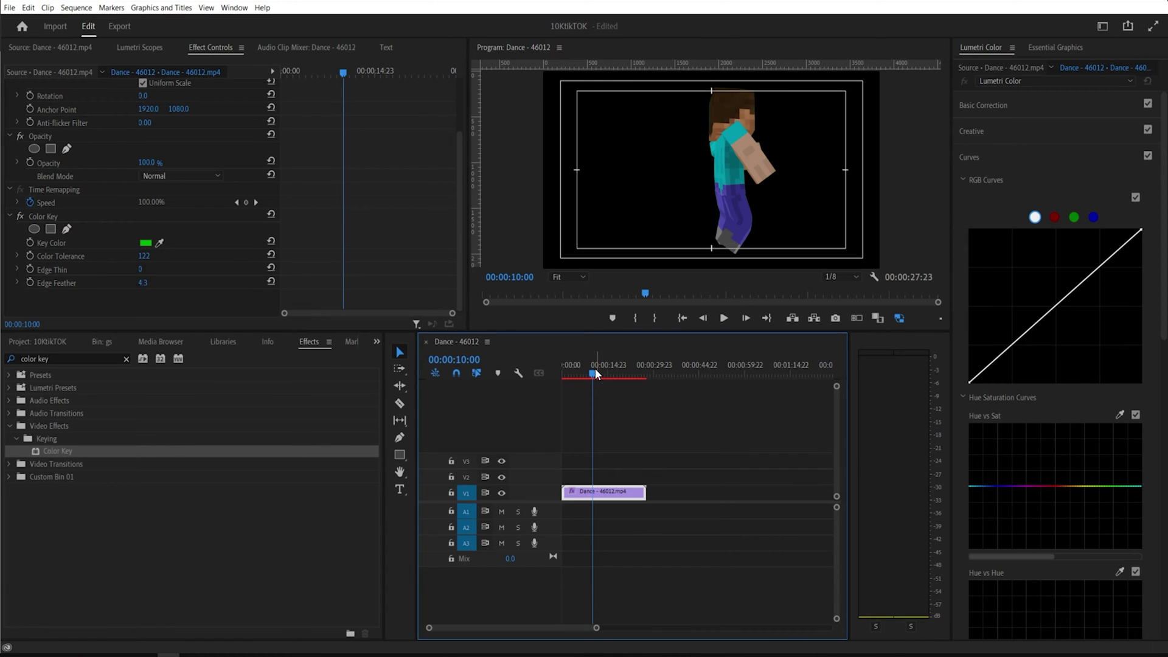
mouse_move(594, 374)
left_mouse_down()
mouse_move(629, 372)
mouse_move(567, 382)
mouse_move(597, 384)
left_mouse_up()
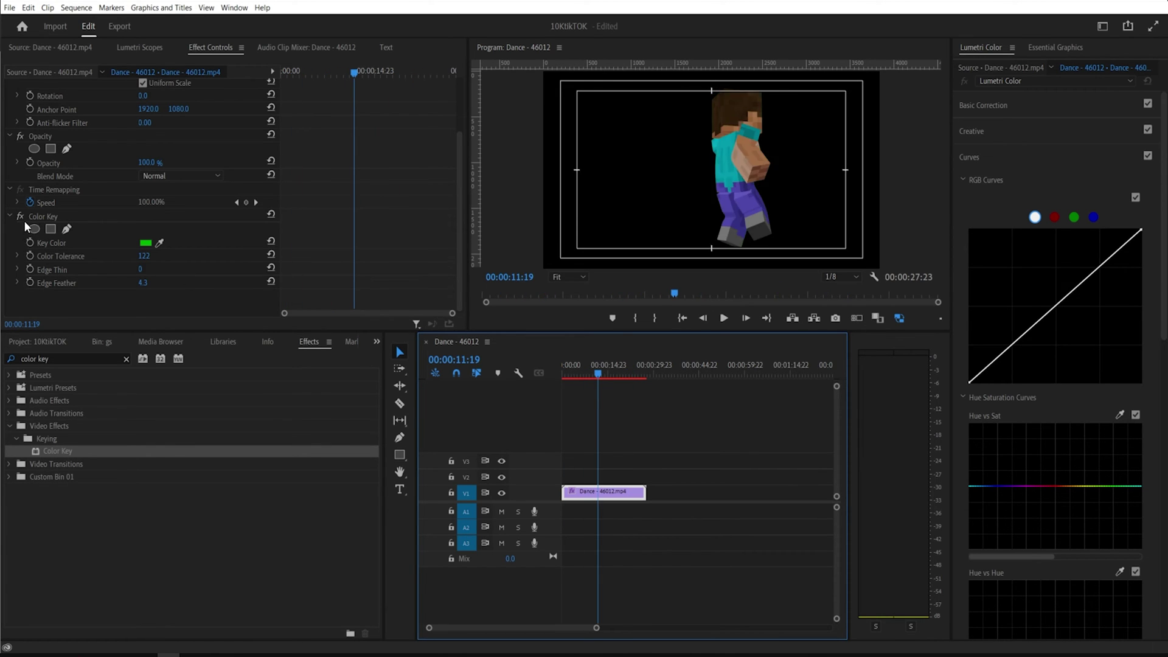
left_click(52, 216)
Step: Delete the Color Key effect and apply Ultra Key to the Dance clip
key("Delete")
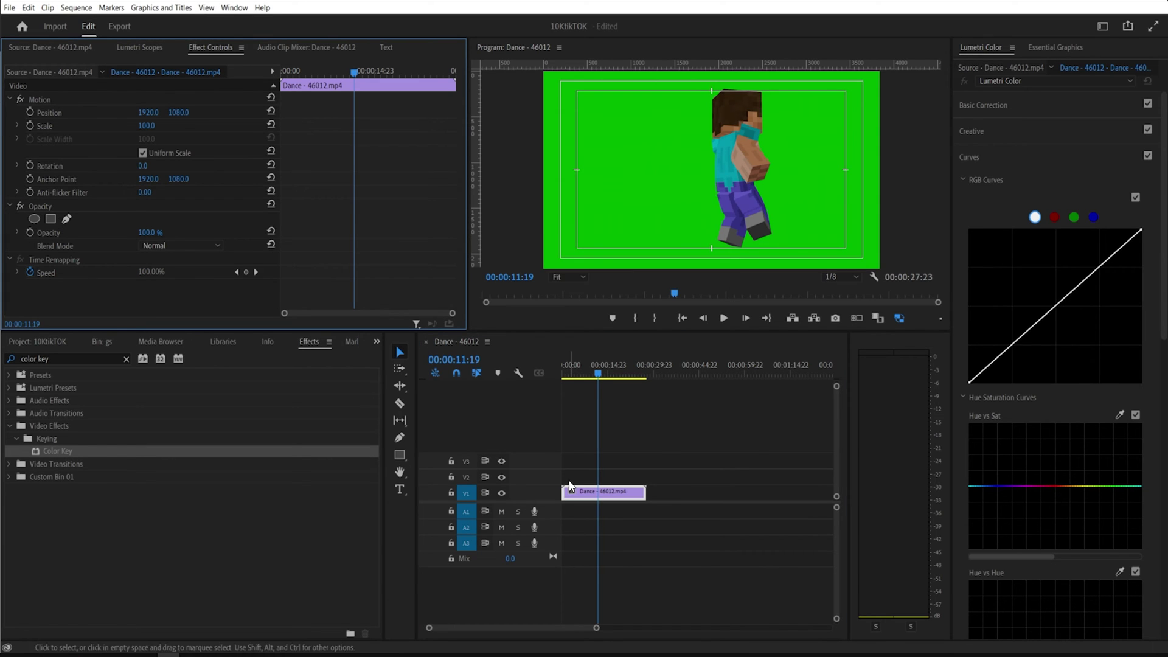
left_click(73, 357)
type("ultra ke")
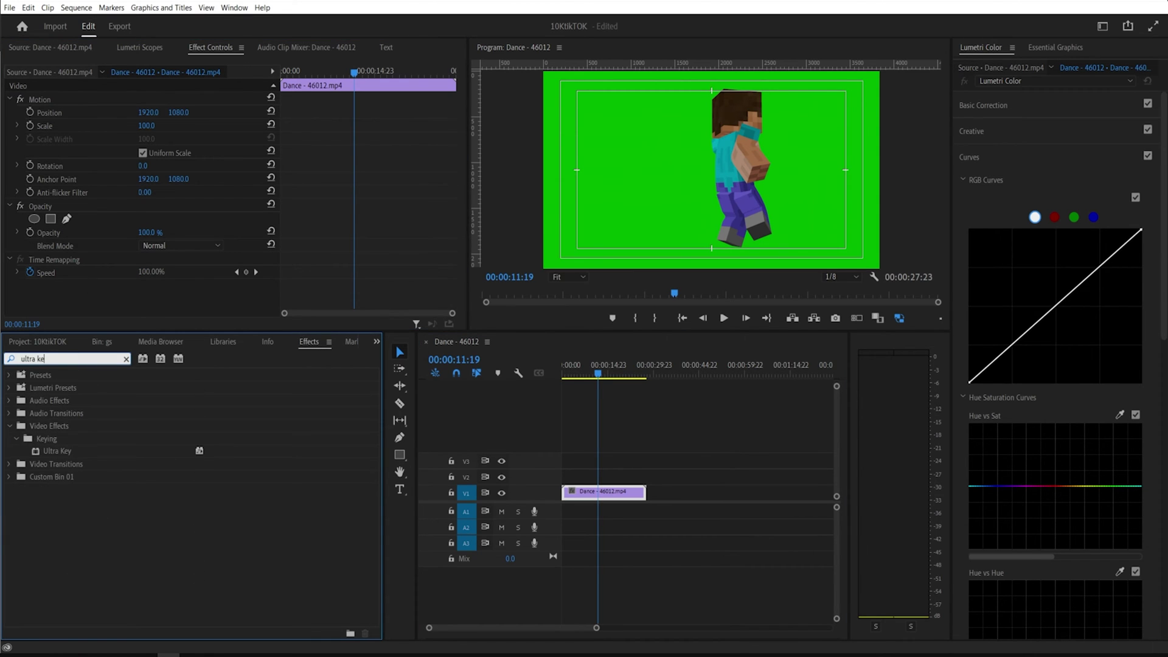
left_click_drag(52, 451, 617, 489)
Step: Set Ultra Key's key colour to the sampled green 00AE00 backdrop
left_click_drag(457, 162, 462, 258)
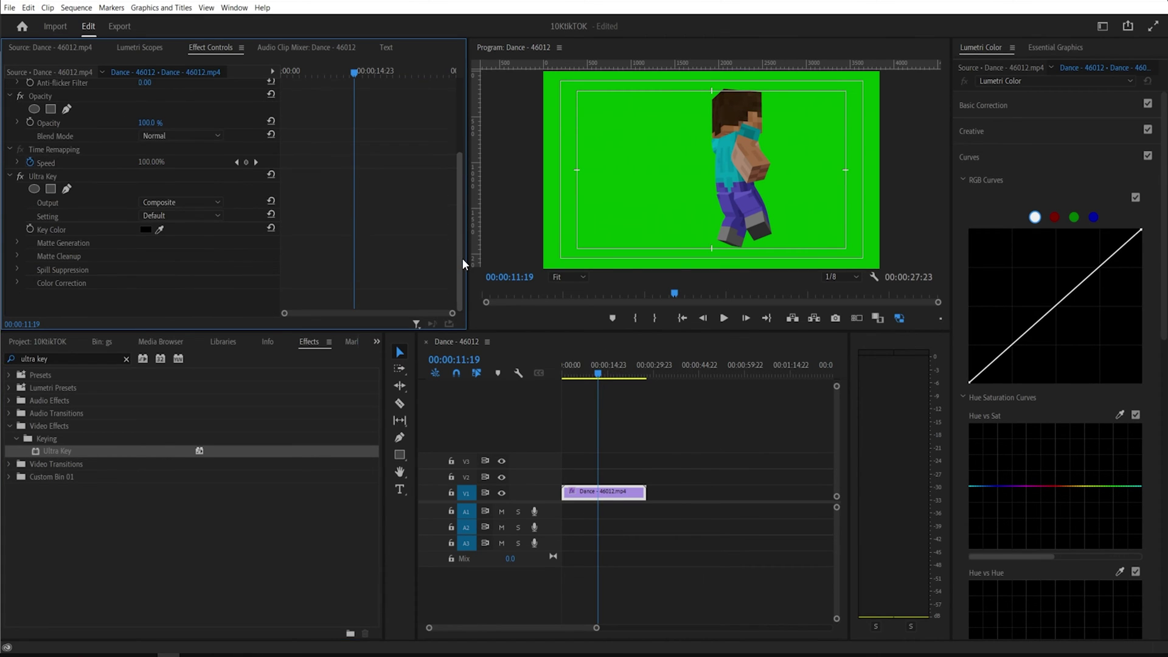
left_click(146, 229)
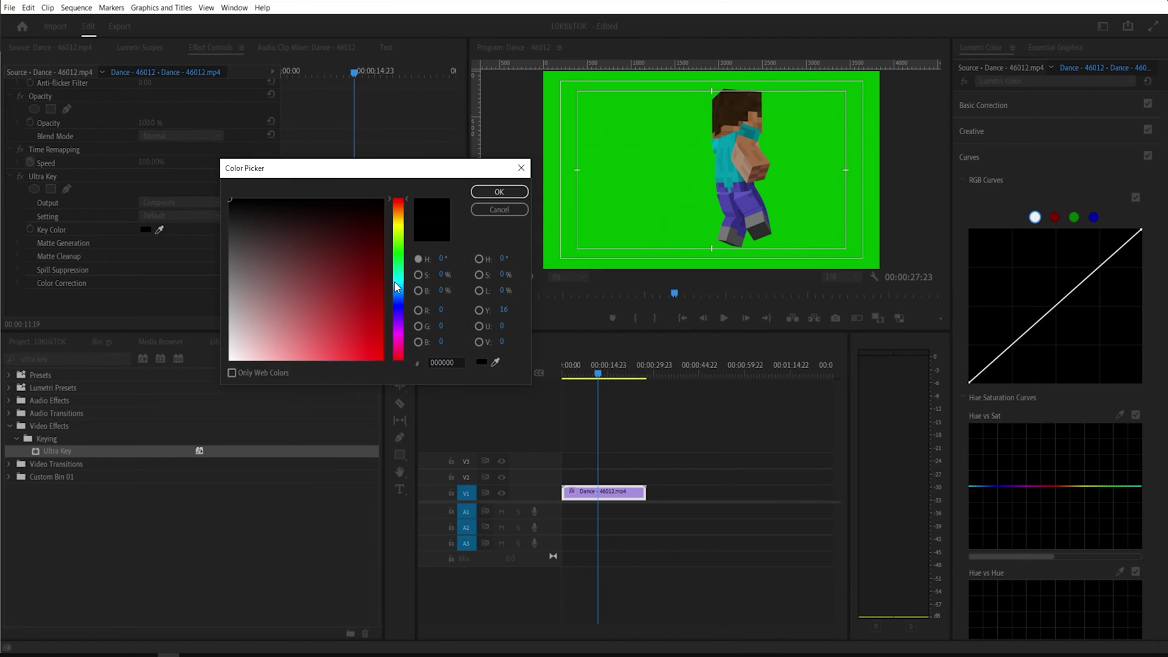
left_click(495, 362)
left_click(697, 137)
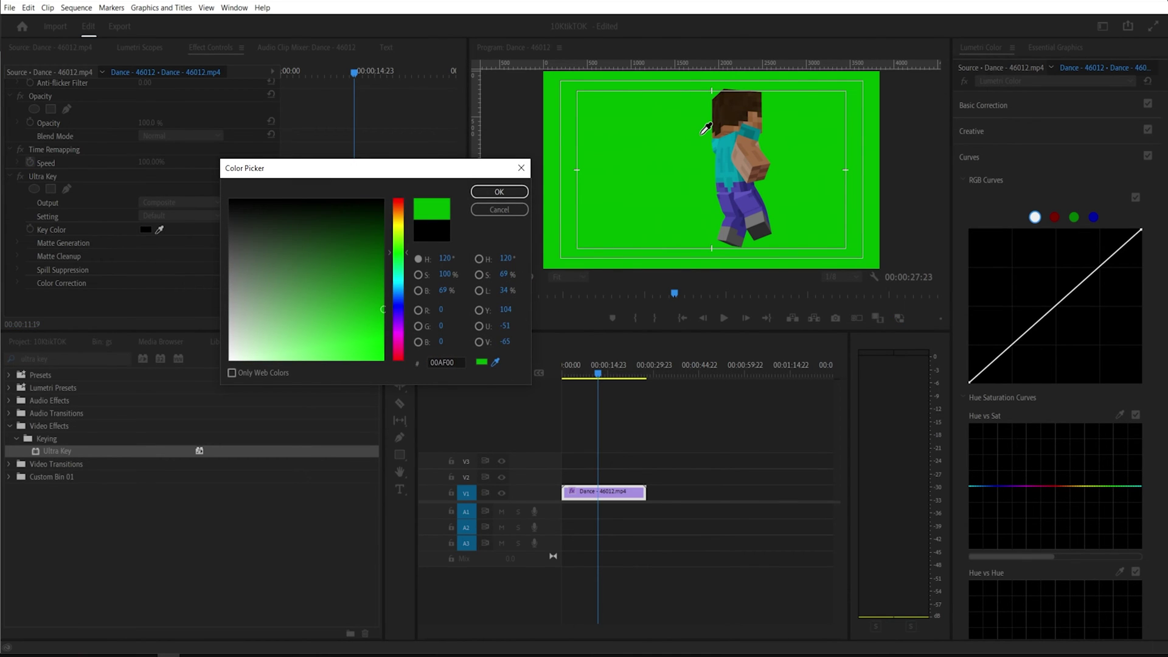
left_click(508, 193)
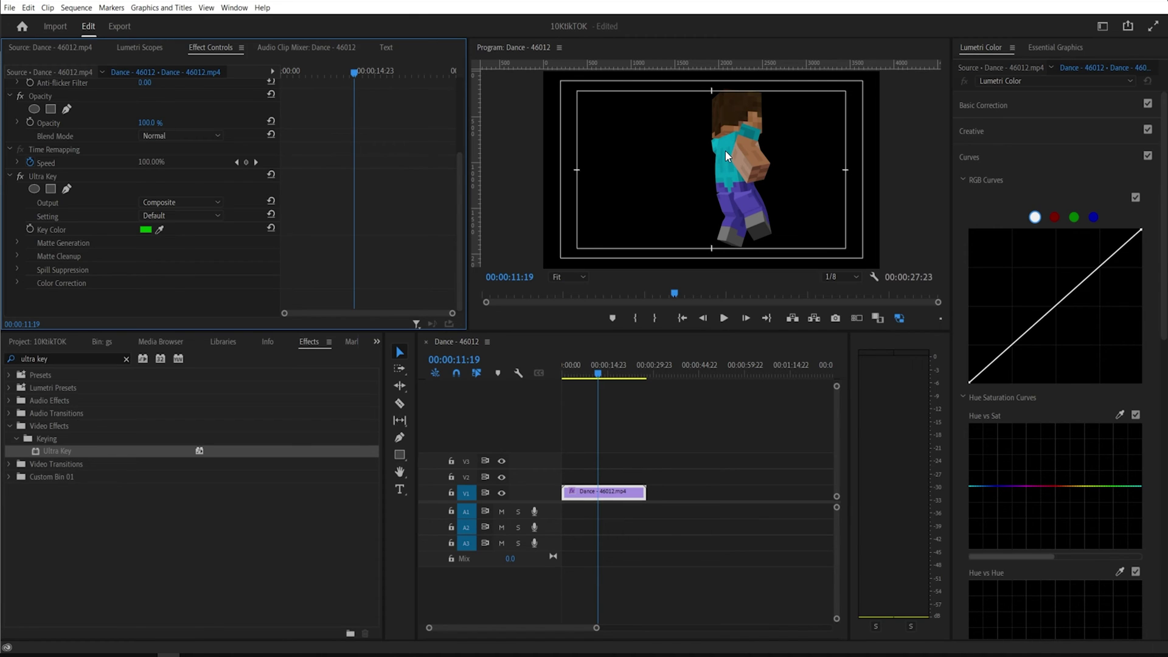
left_click(583, 372)
Step: Place BVC_4053.MOV on V1 at the sequence start, with the Dance clip moved to V3
left_click(25, 341)
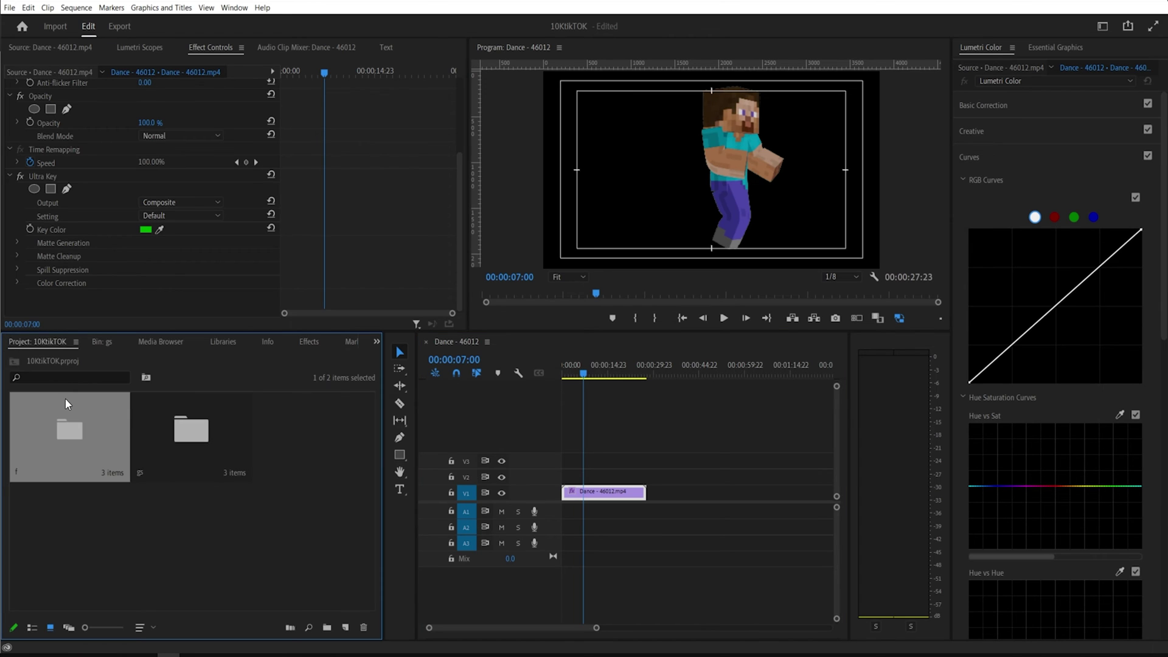
double_click(67, 419)
left_click_drag(59, 432, 648, 493)
left_click_drag(599, 491, 596, 467)
left_click_drag(667, 489, 582, 489)
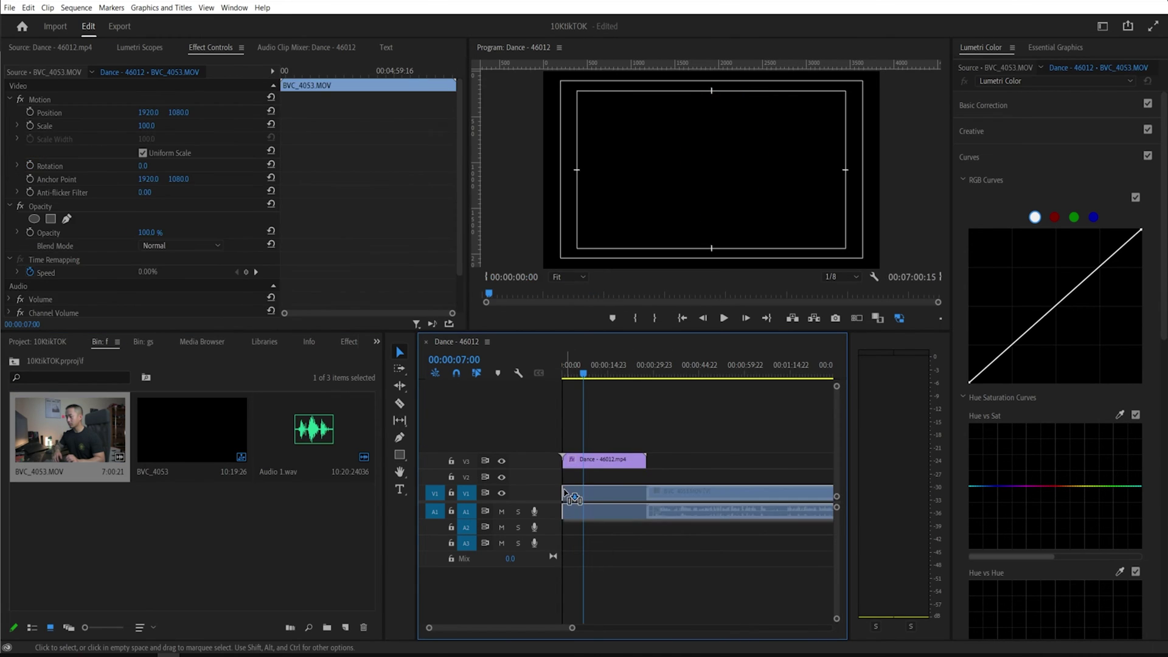
left_click(601, 357)
key("=")
left_click(657, 365)
left_click(690, 461)
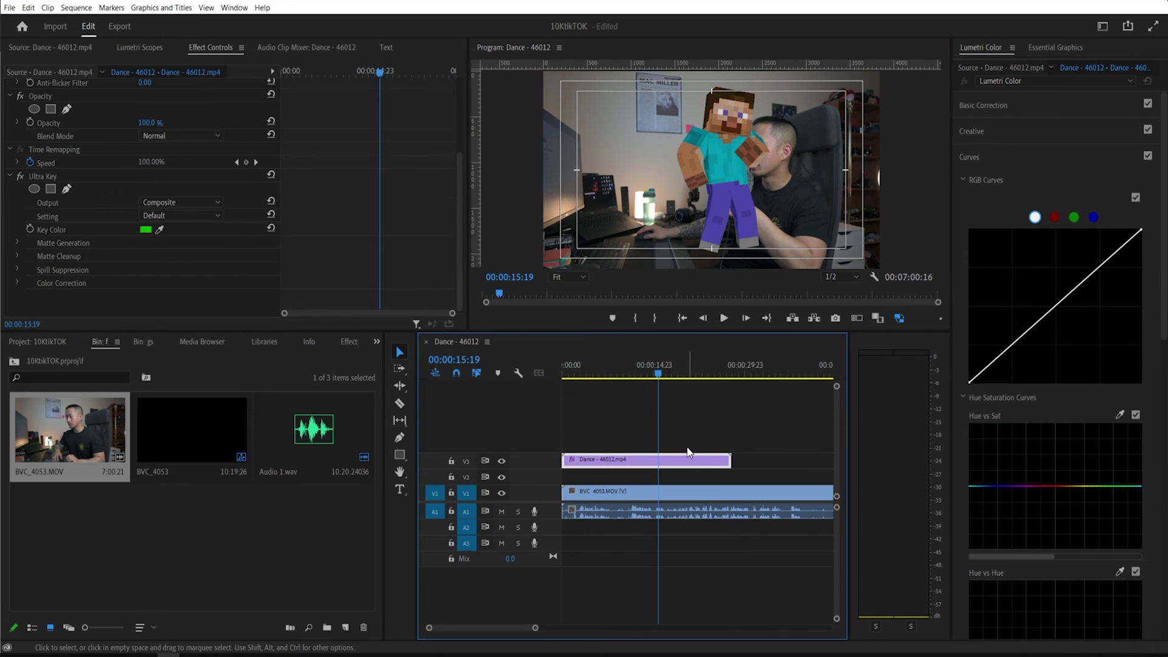
Step: Set the Dance clip's Scale to 57 and Position to 1242, 833
scroll(378, 207, "up", 4)
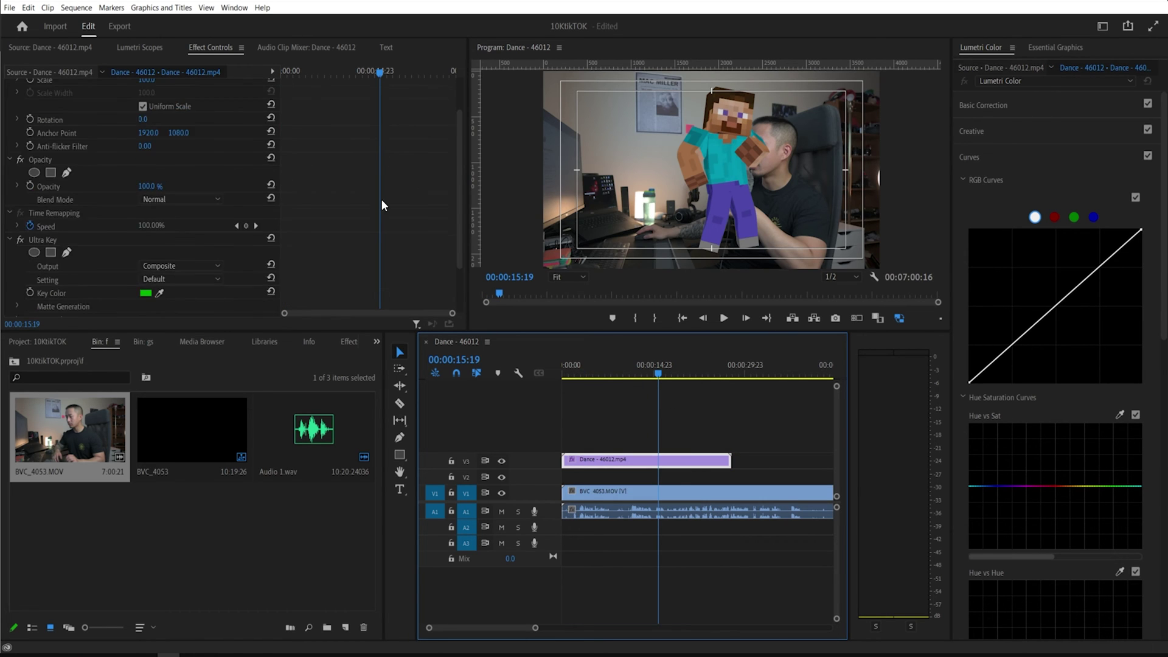
left_click_drag(146, 125, 9, 113)
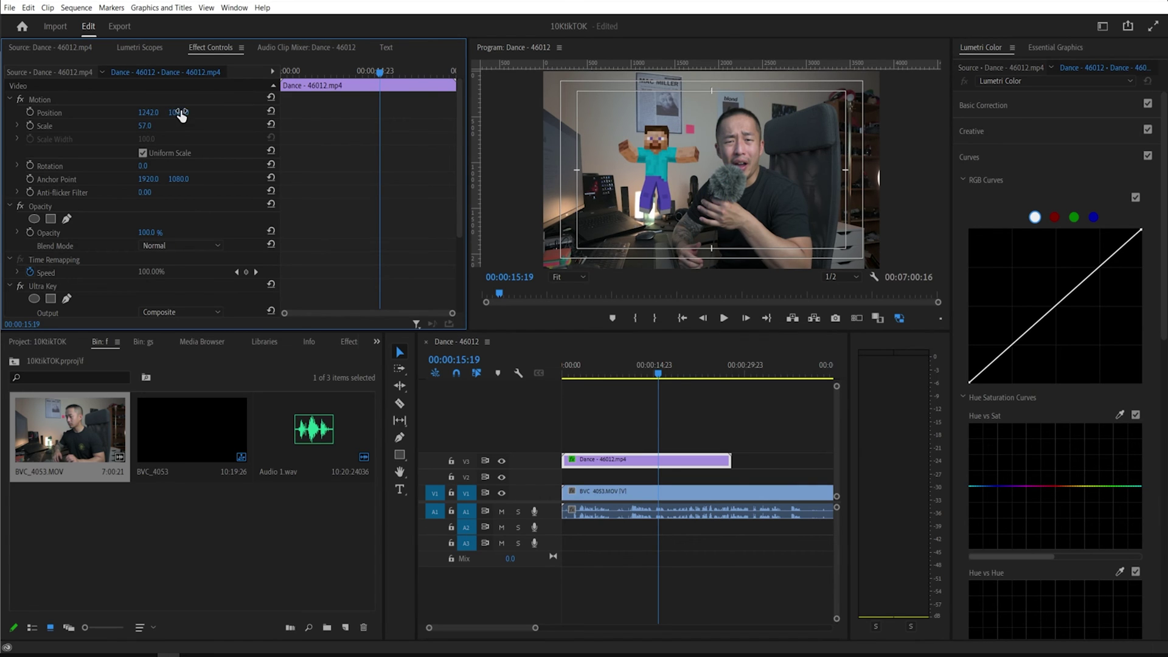
left_click_drag(183, 112, 133, 112)
Step: Scrub the playhead to preview the character beside the presenter at several moments
left_click_drag(686, 377, 651, 373)
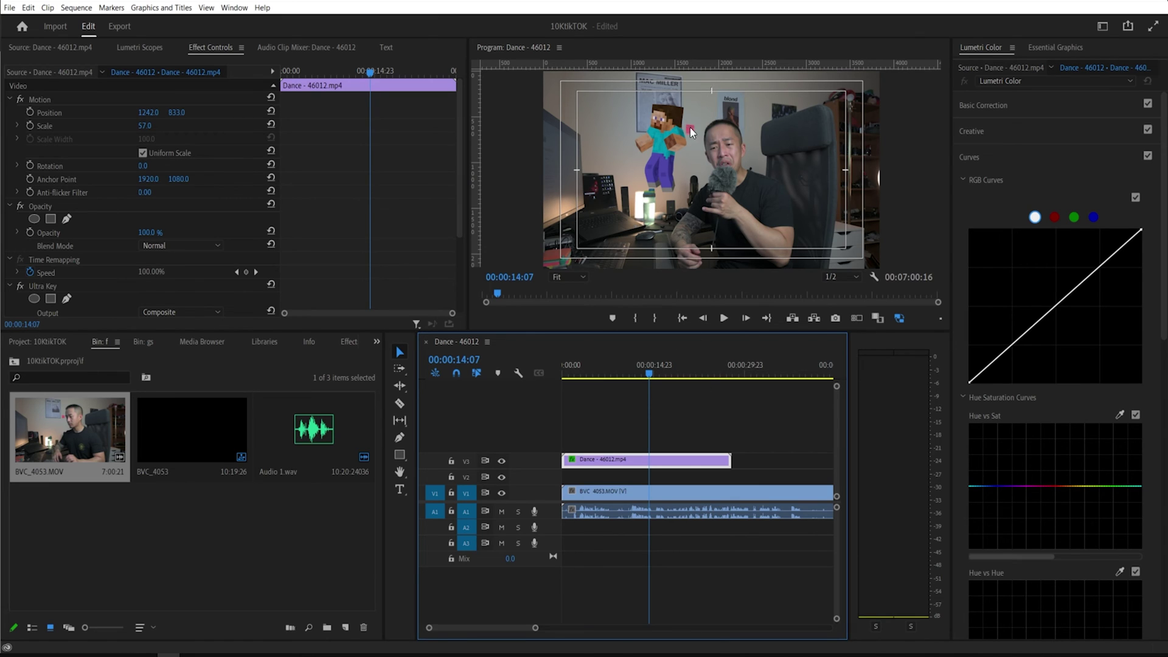
left_click(703, 365)
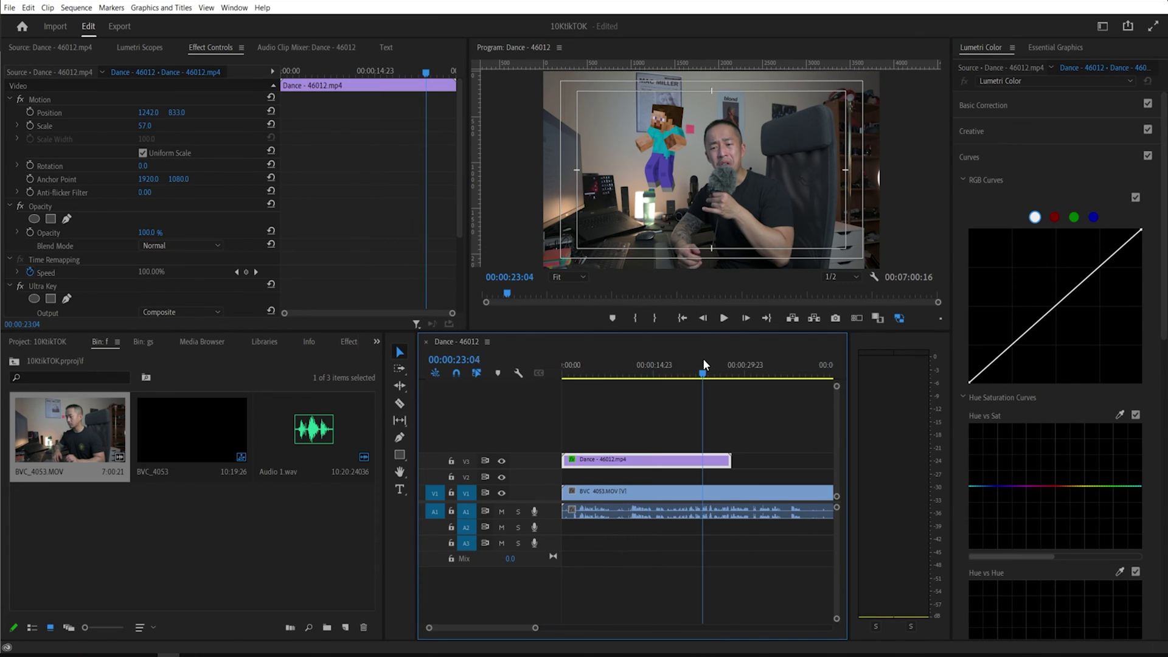
left_click(586, 365)
left_click(666, 365)
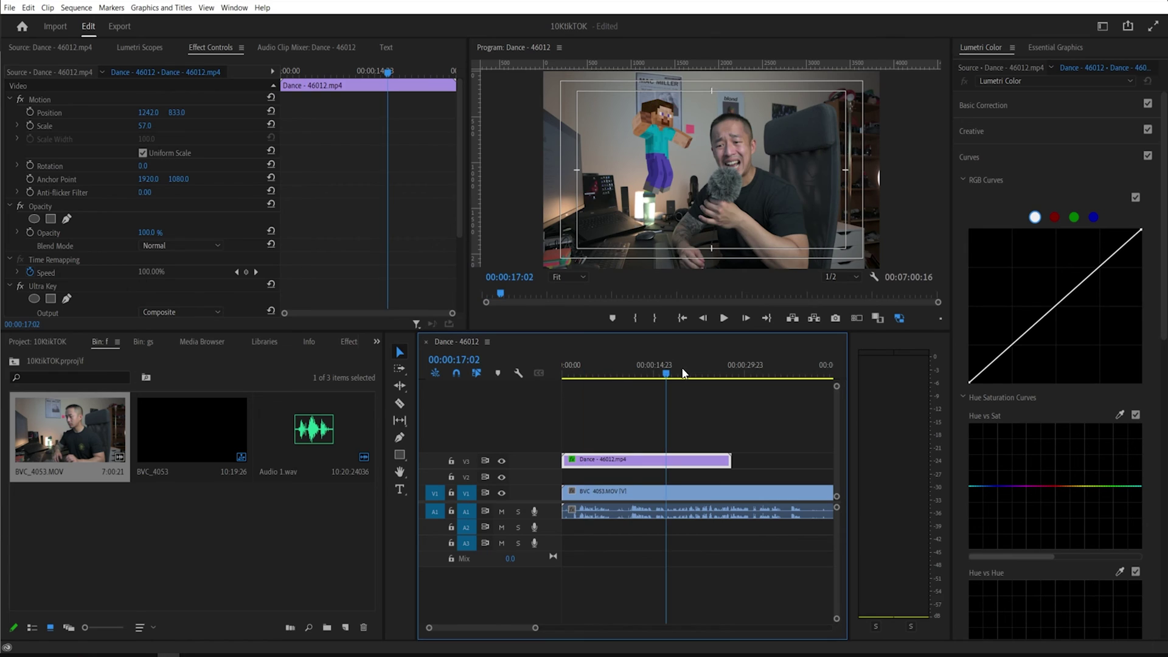
left_click(698, 365)
left_click(632, 365)
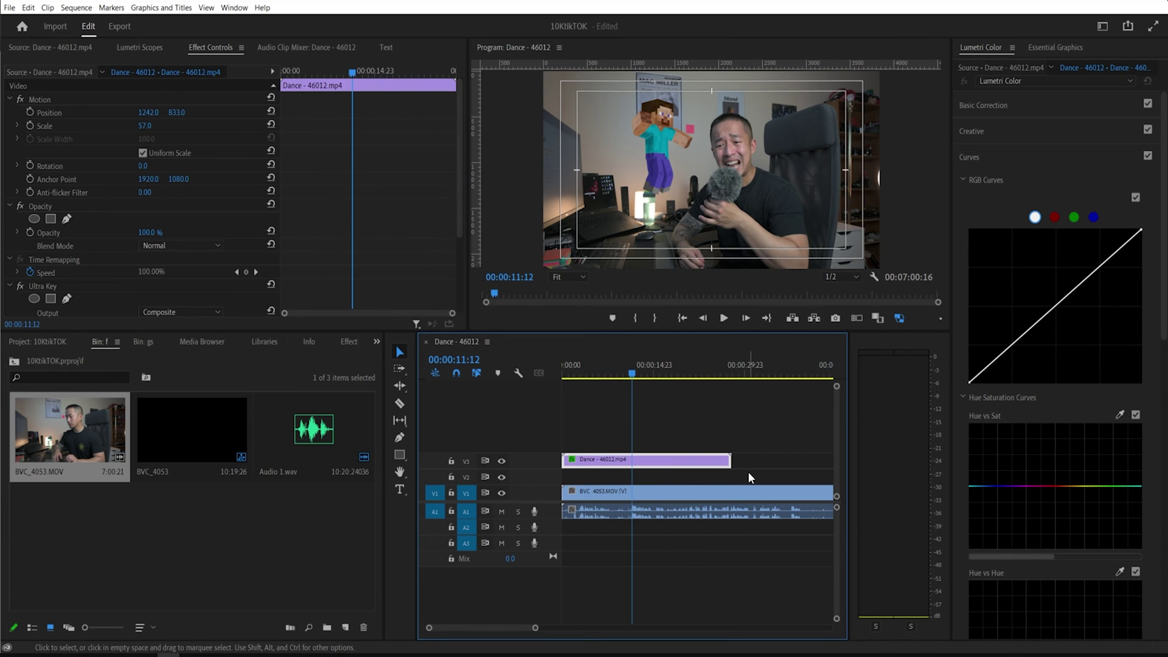
Step: Delete BVC_4053.MOV from V1/A1, then reset the character's Position and scale it to 94
left_click_drag(768, 472, 724, 518)
key("Delete")
left_click(700, 476)
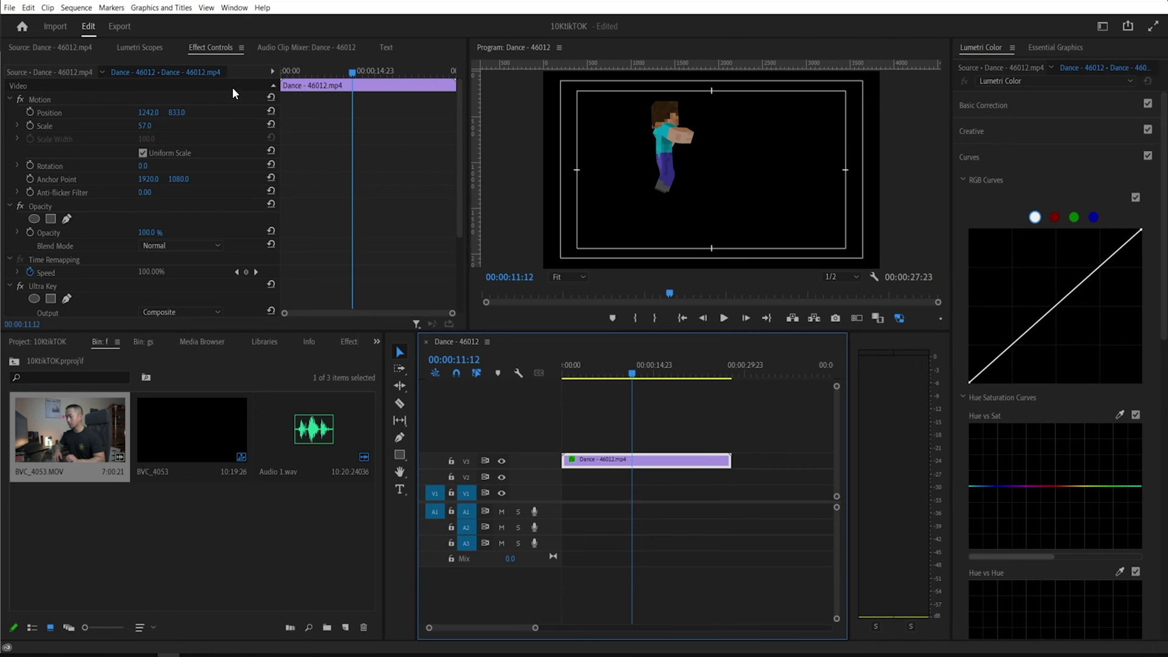
left_click(272, 111)
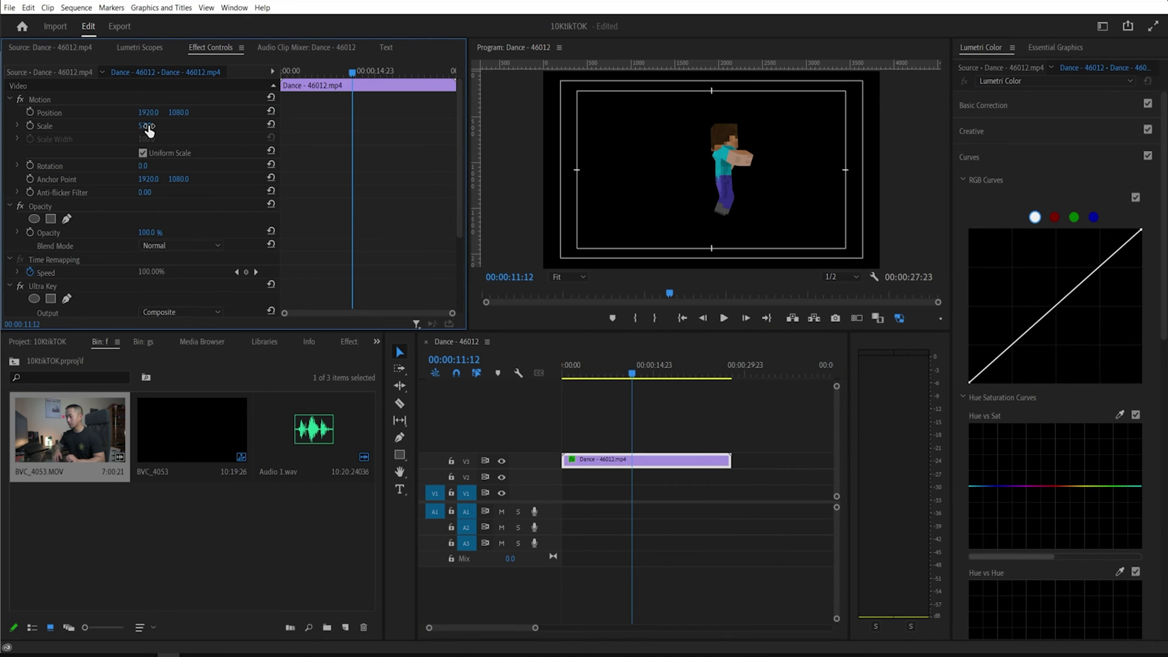
mouse_move(148, 126)
left_mouse_down()
mouse_move(170, 125)
mouse_move(134, 112)
mouse_move(151, 112)
left_mouse_up()
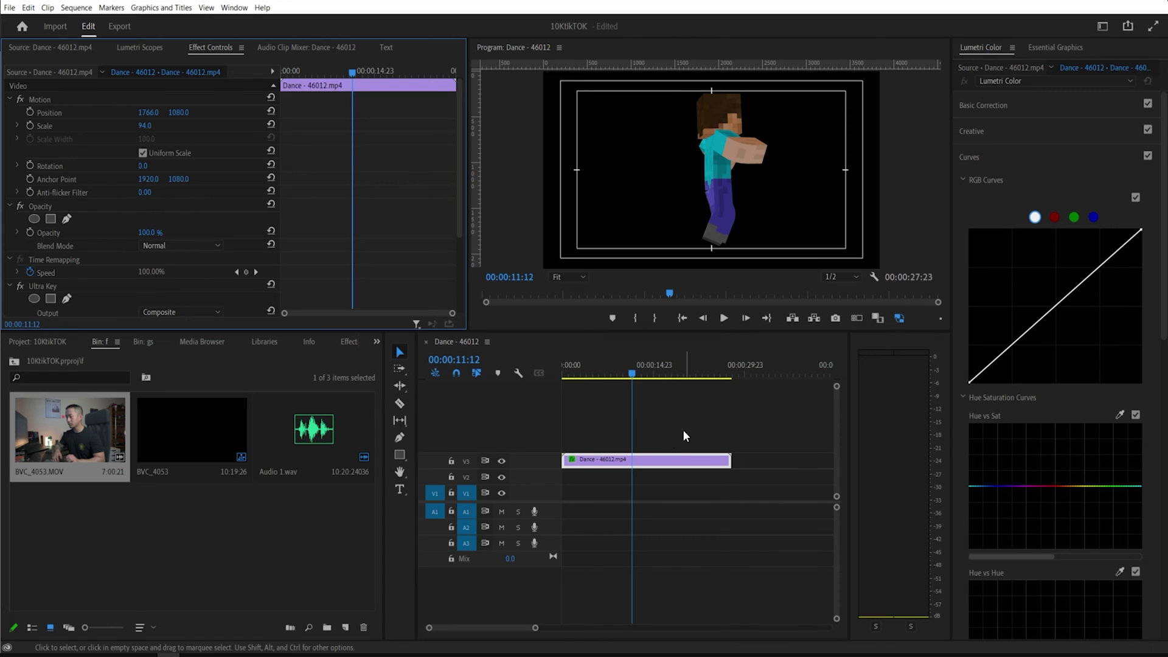
left_click(604, 404)
Step: Add the pexels phone clip from the gs bin to the sequence
left_click(37, 341)
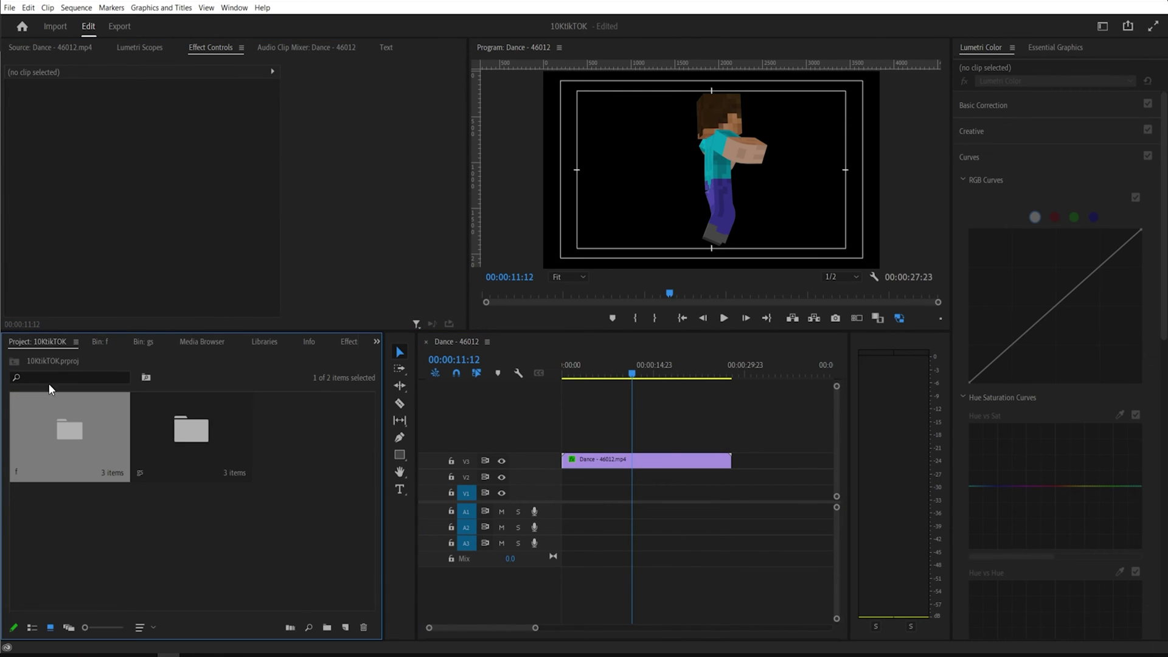
double_click(186, 434)
double_click(88, 439)
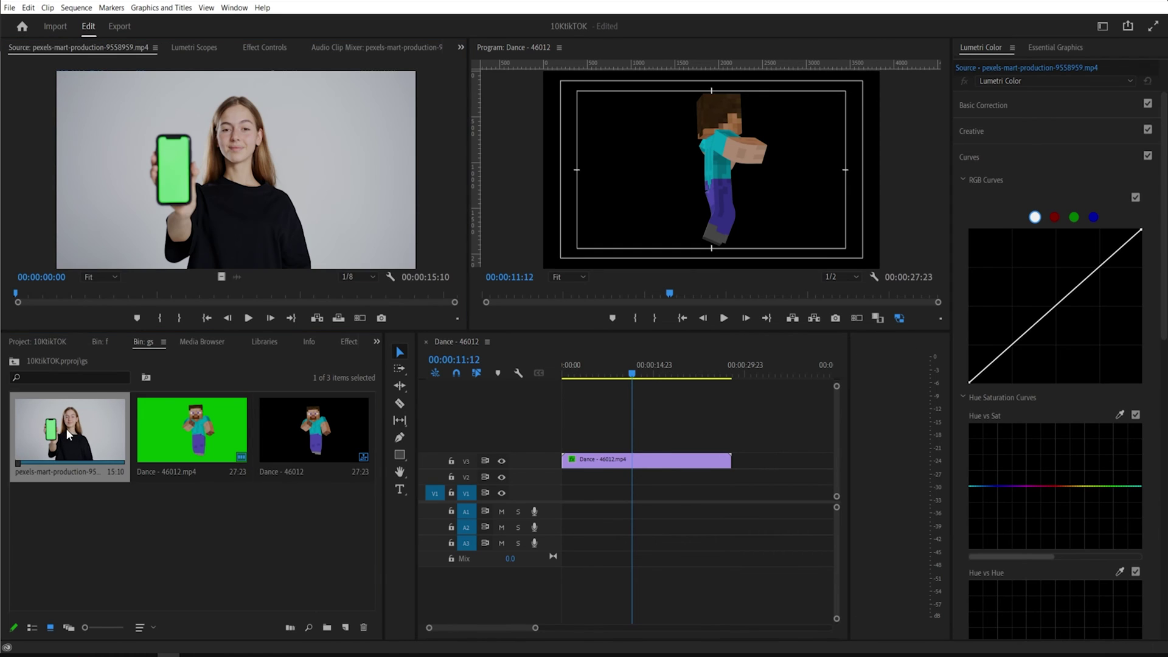
left_click_drag(69, 434, 694, 478)
left_click(664, 372)
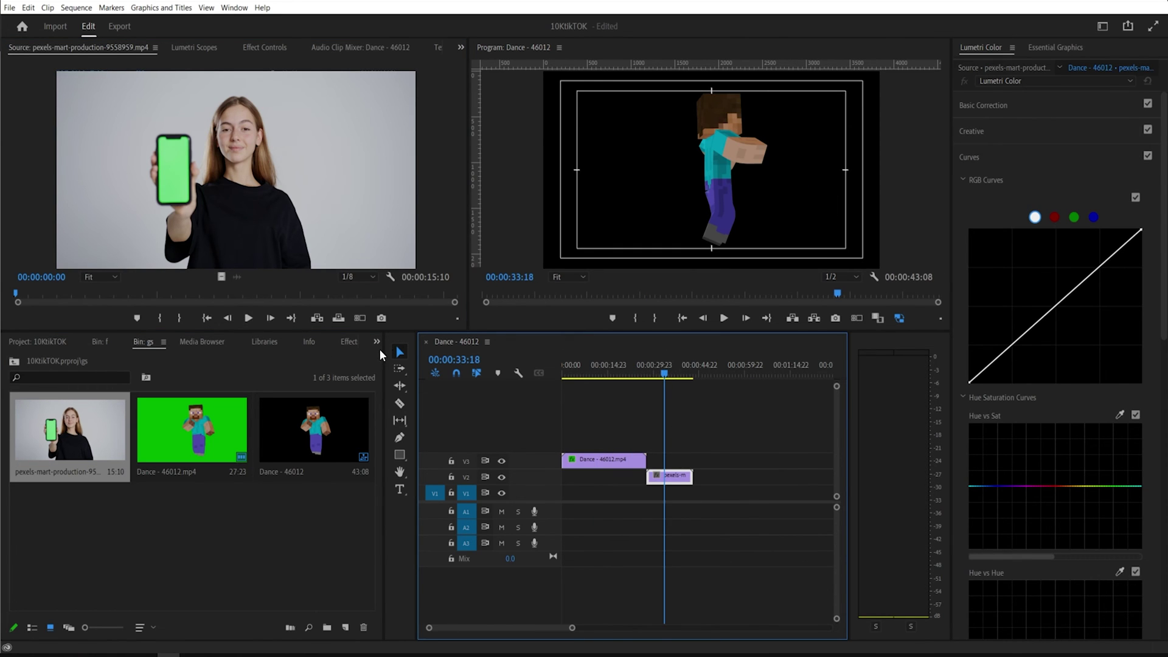
Step: Apply Ultra Key to the phone clip, keyed to its green screen
left_click(376, 341)
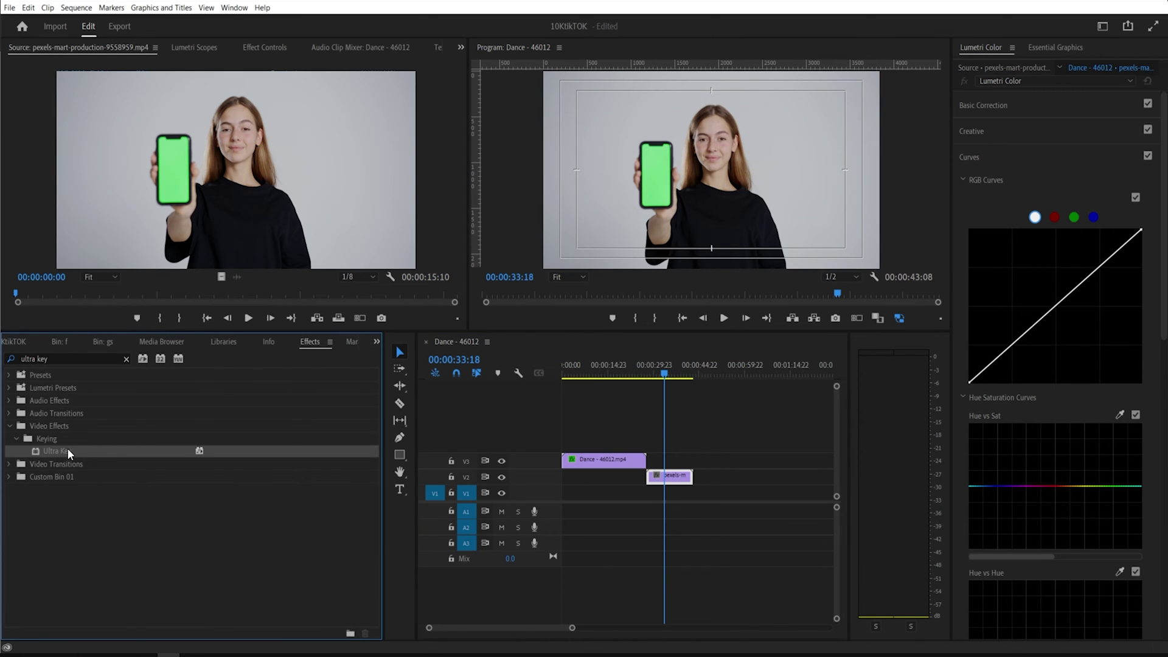
left_click_drag(67, 451, 670, 477)
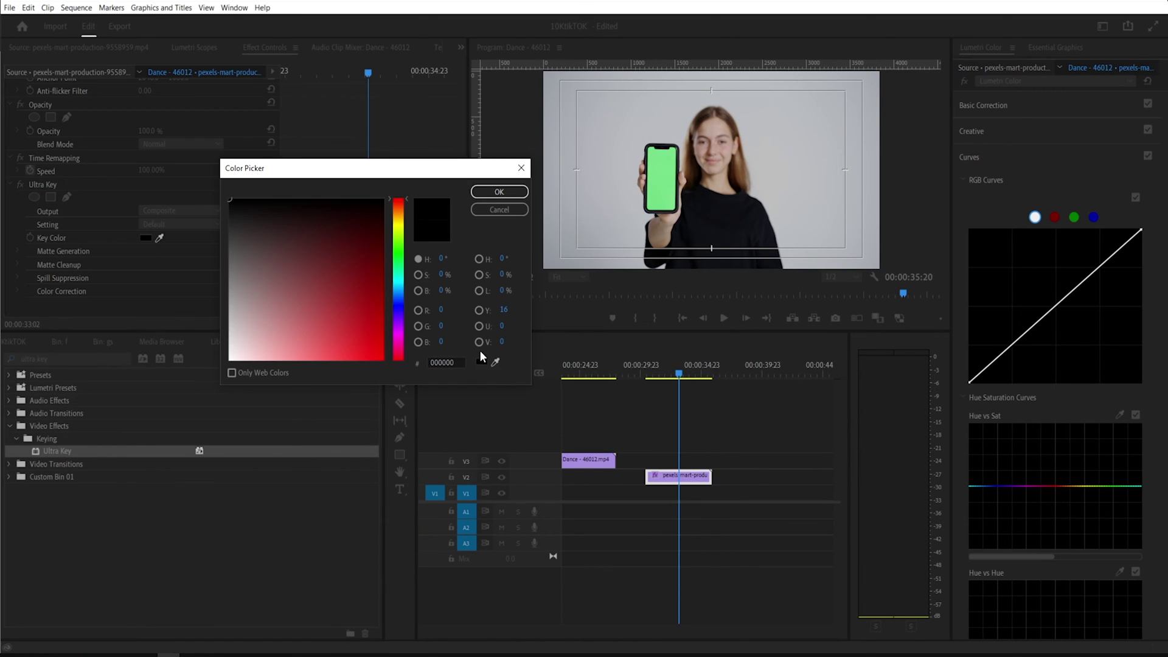
left_click(496, 362)
left_click(500, 192)
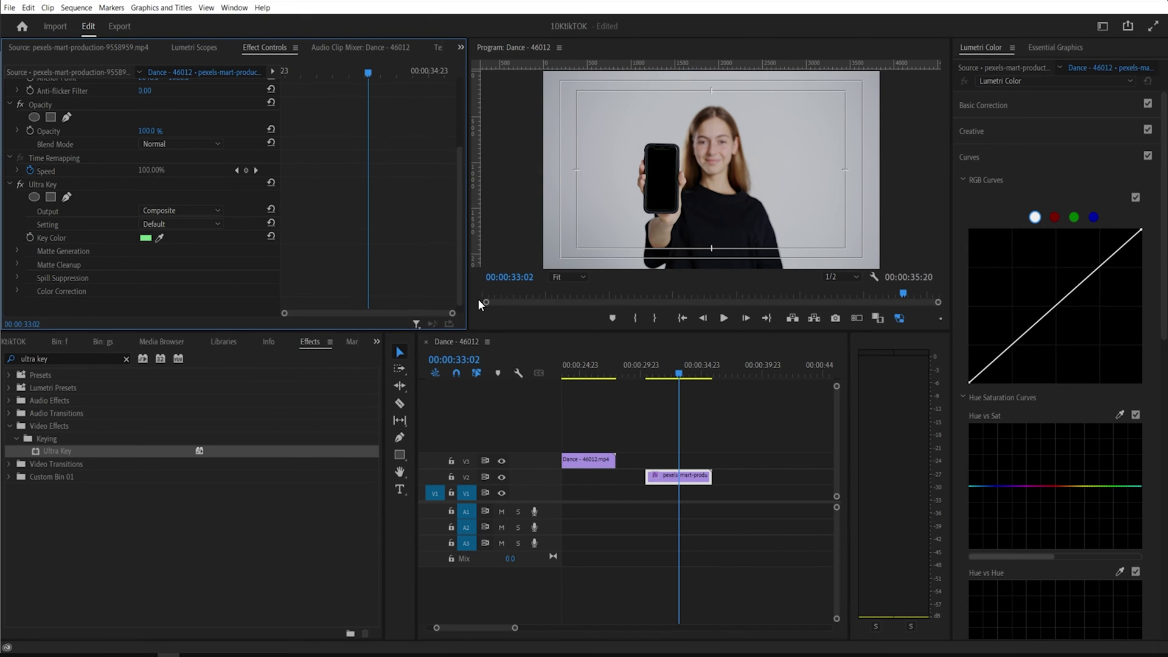
Step: Raise the Ultra Key's Matte Generation Tolerance to 100 and shift the character clip later
scroll(255, 274, "down", 1)
left_click(18, 243)
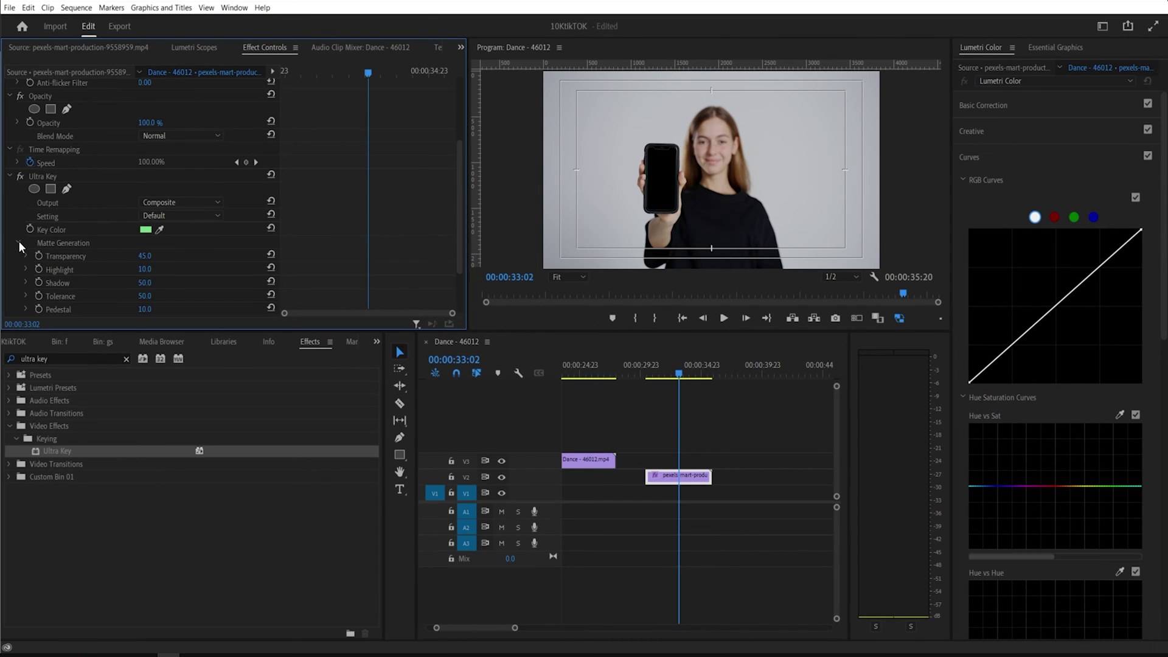
scroll(83, 257, "down", 3)
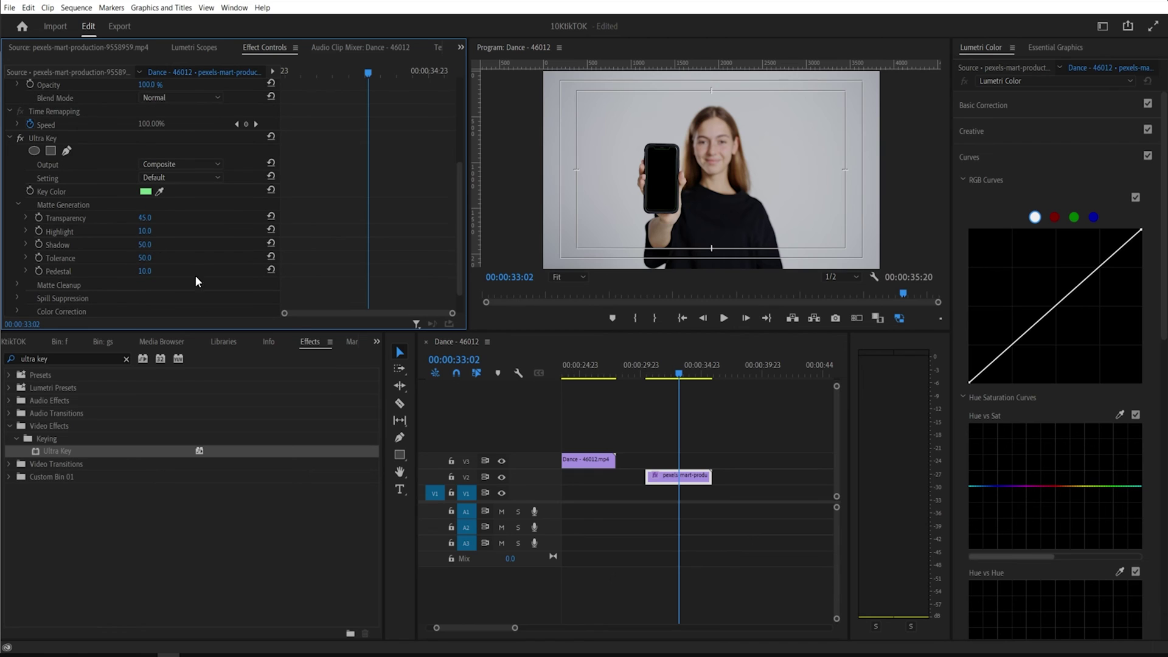
left_click_drag(143, 257, 227, 260)
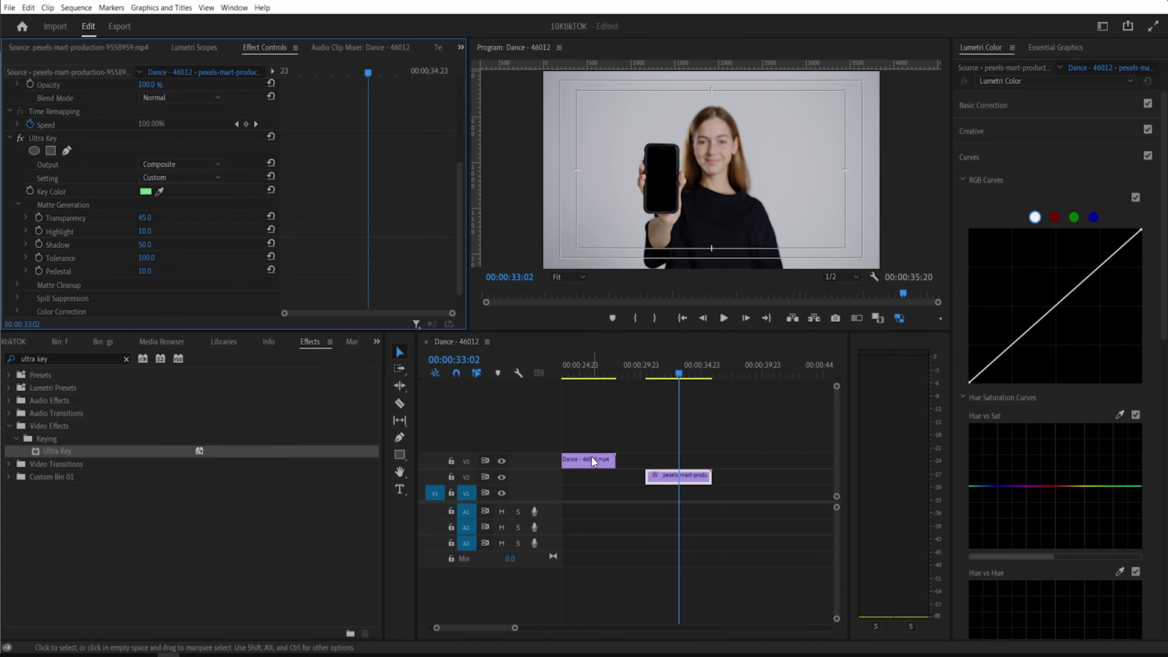
left_click_drag(594, 461, 687, 448)
Step: Place the pexels phone clip on V4 directly above the Dance clip on V3
left_click(677, 371)
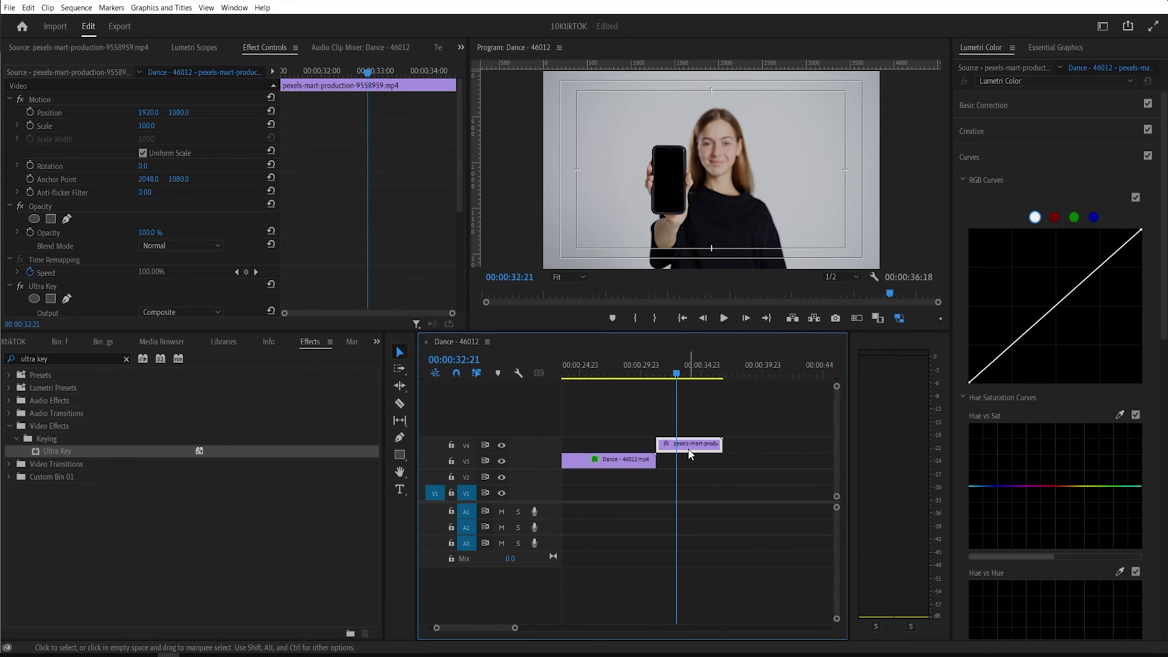
left_click_drag(691, 451, 727, 465)
left_click(634, 373)
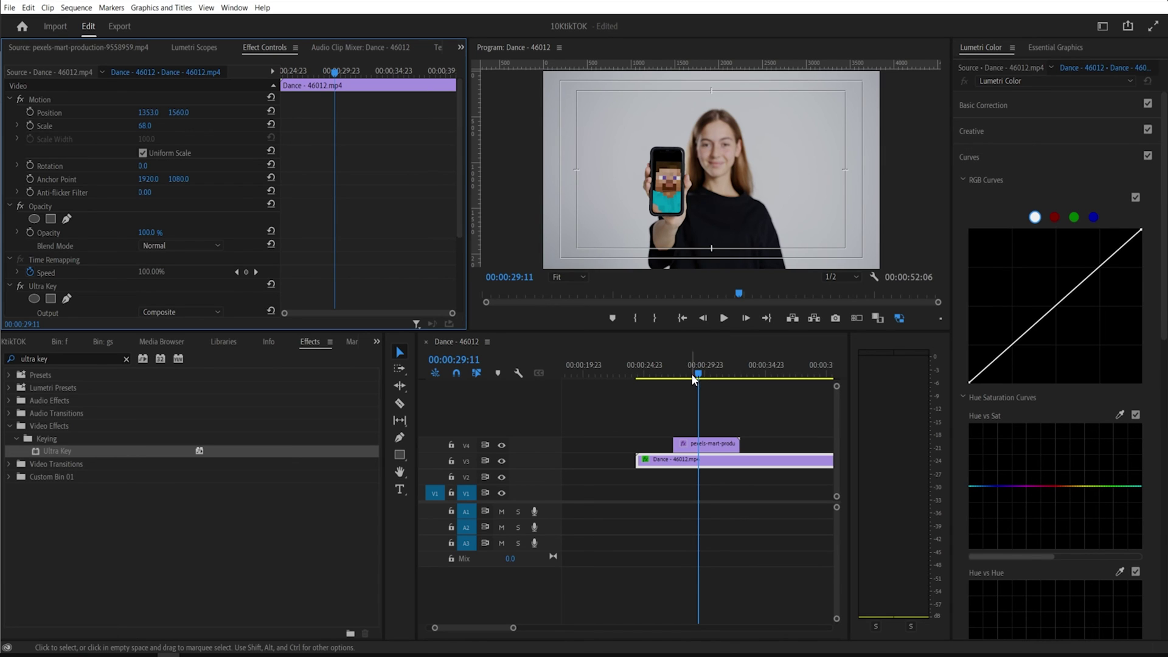
left_click(685, 365)
key("minus")
key("space")
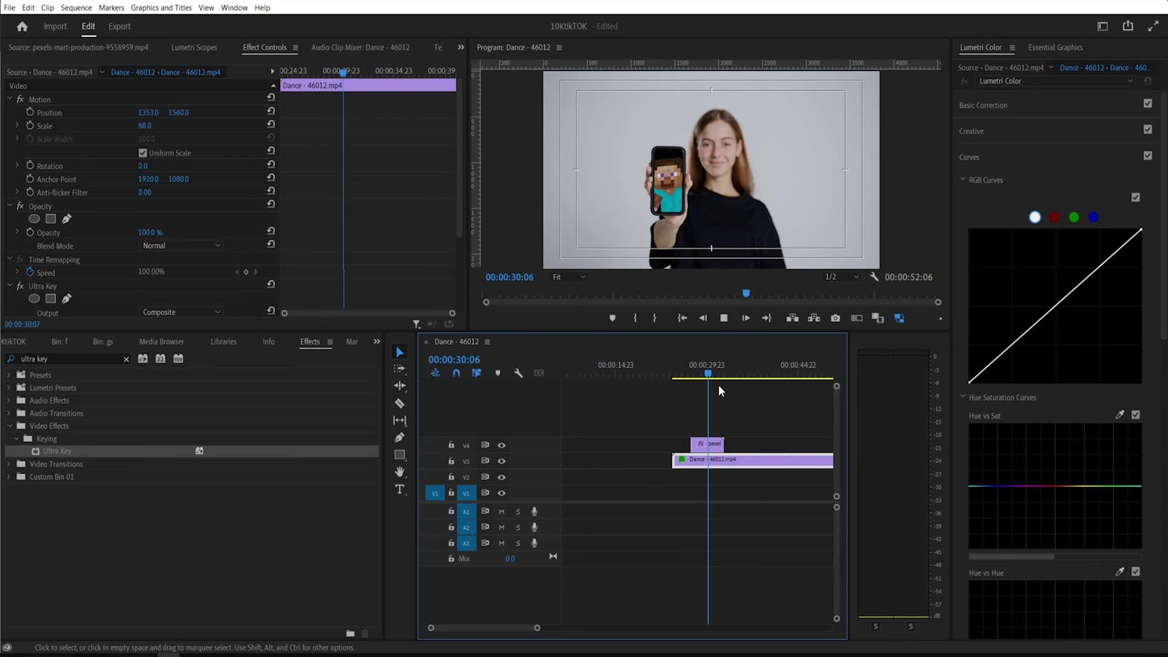
key("space")
left_click(696, 374)
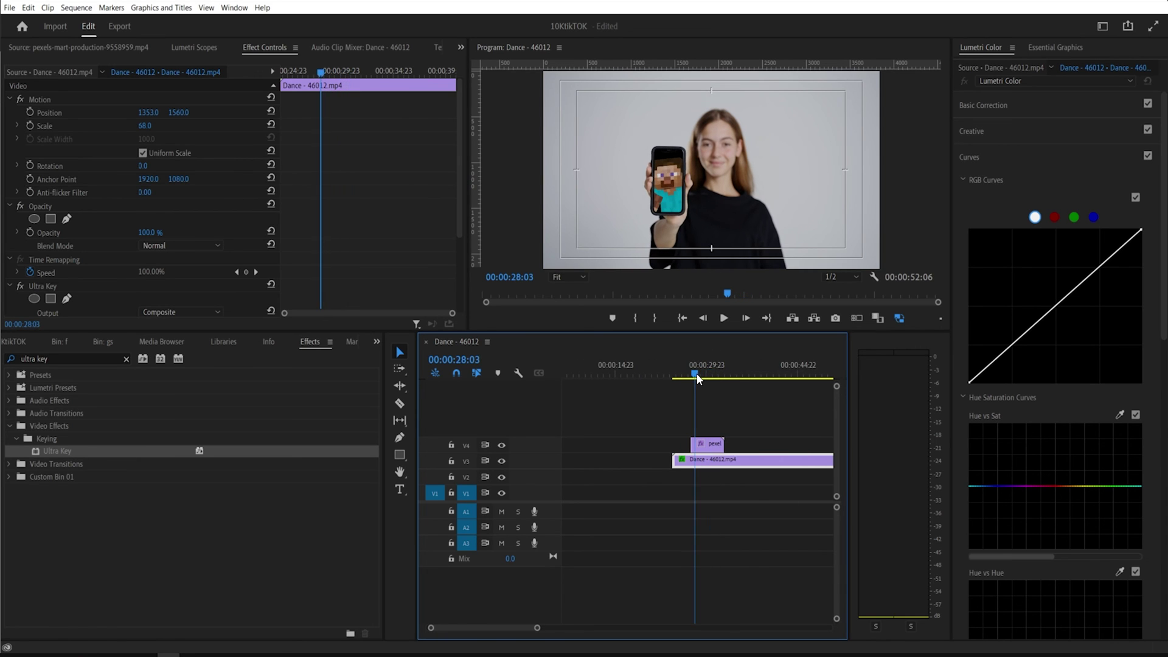
key("equal")
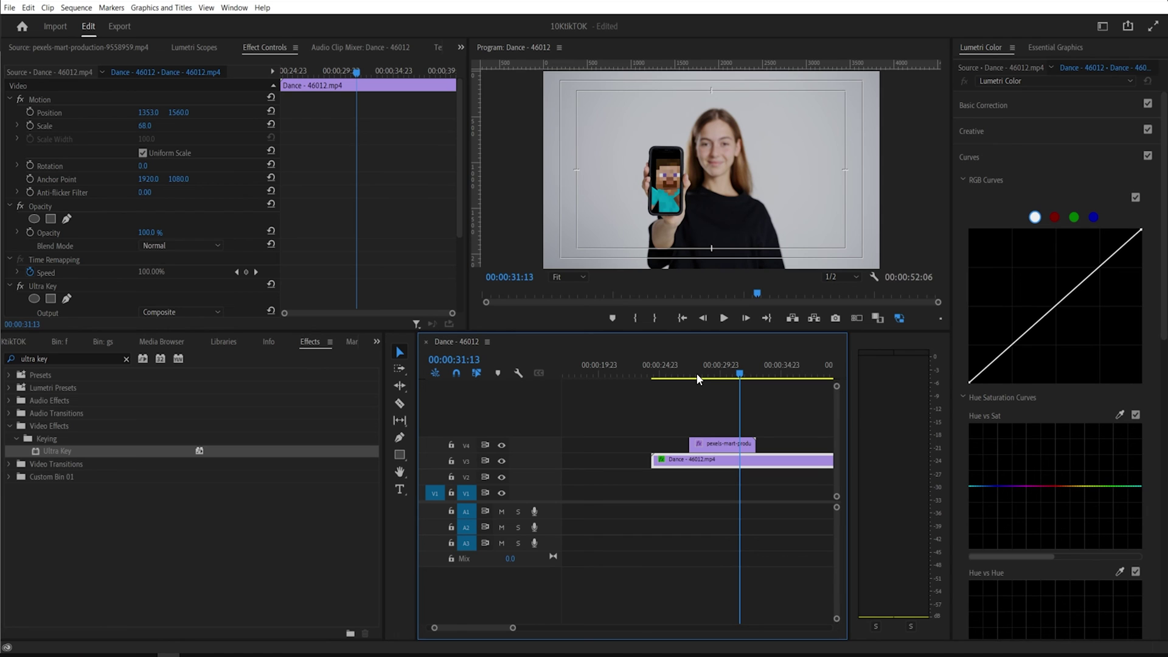
key("minus")
key("space")
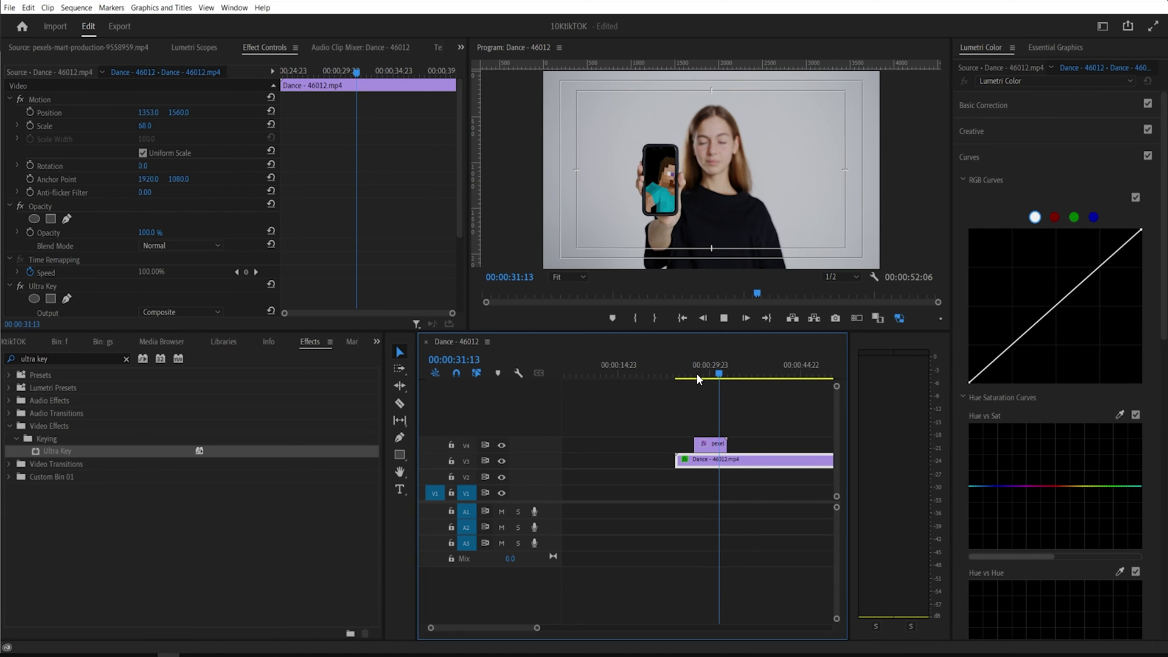